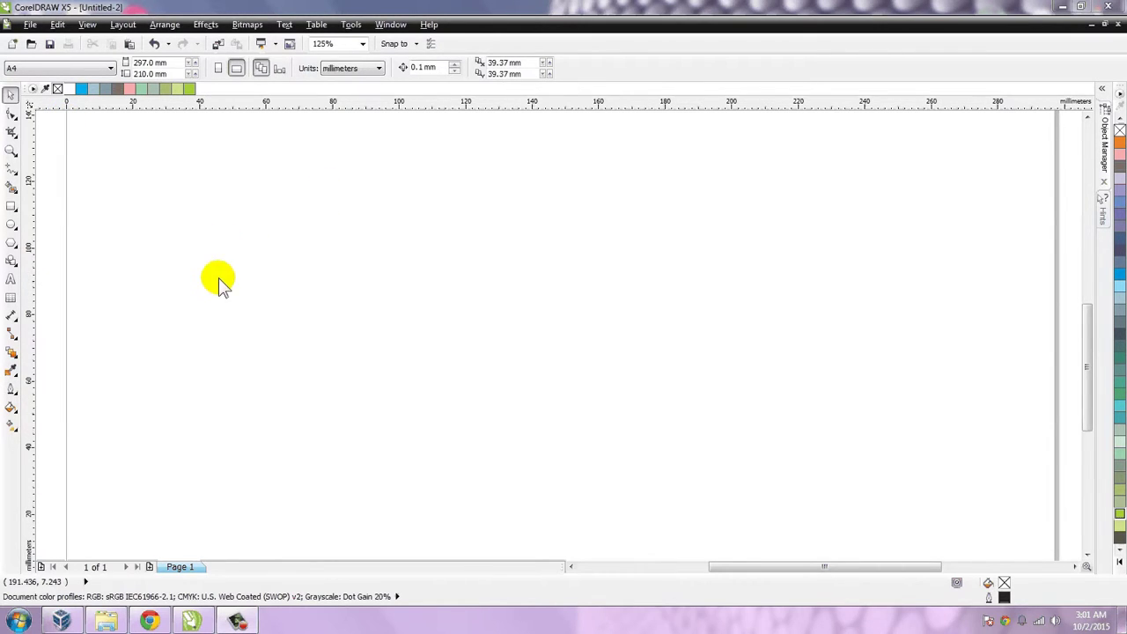
Show the Polygon tool flyout listing Polygon, Star, Complex Star, Graph Paper and Spiral.
left_click(12, 246)
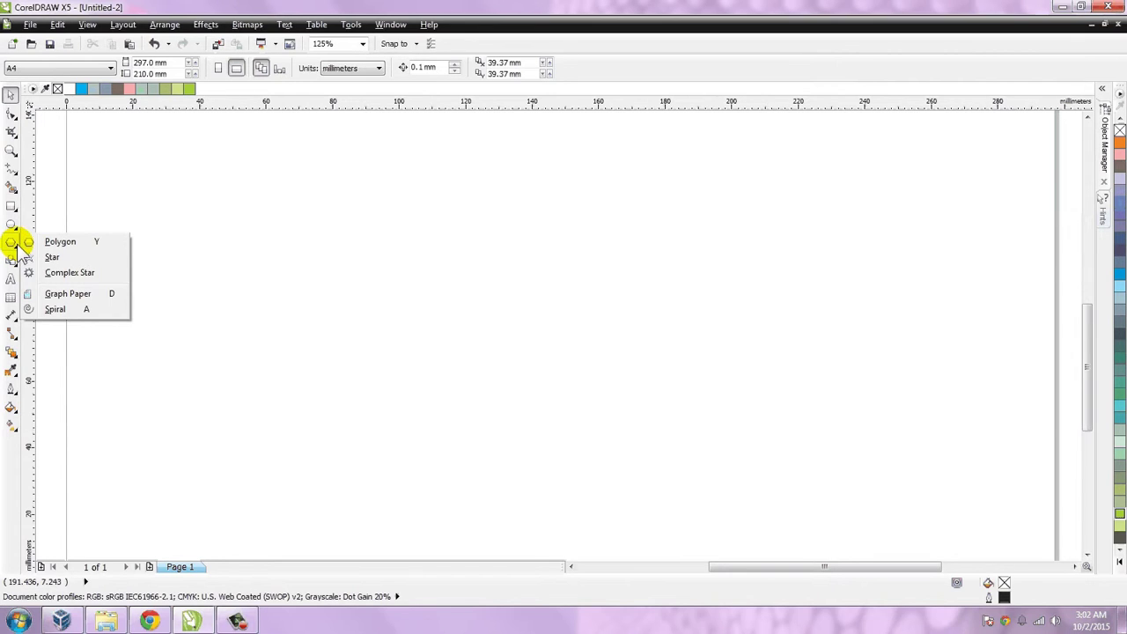
Draw an unfilled five-sided pentagon, about 36.8 × 32.5 mm, near the page's top-left.
left_click(44, 243)
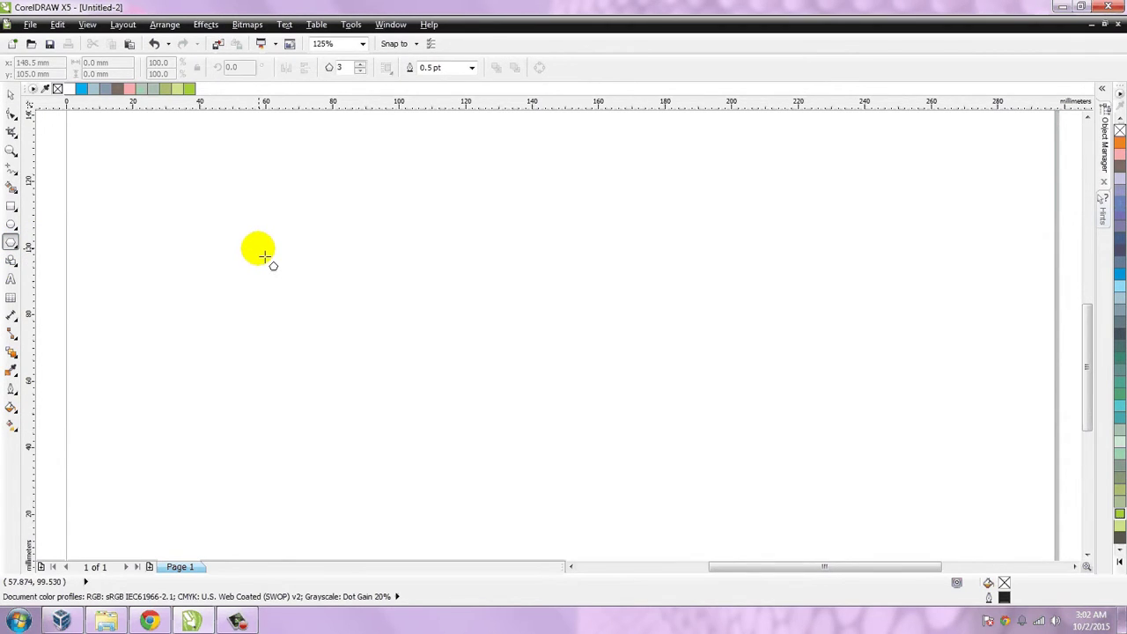
left_click(360, 63)
left_click(359, 64)
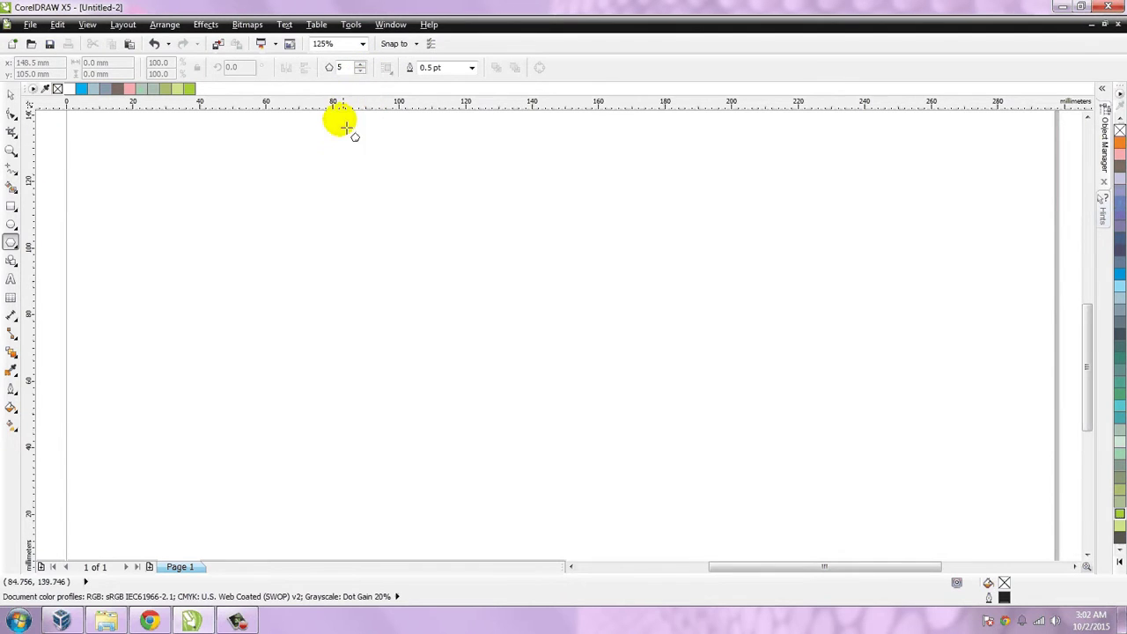
left_click(360, 70)
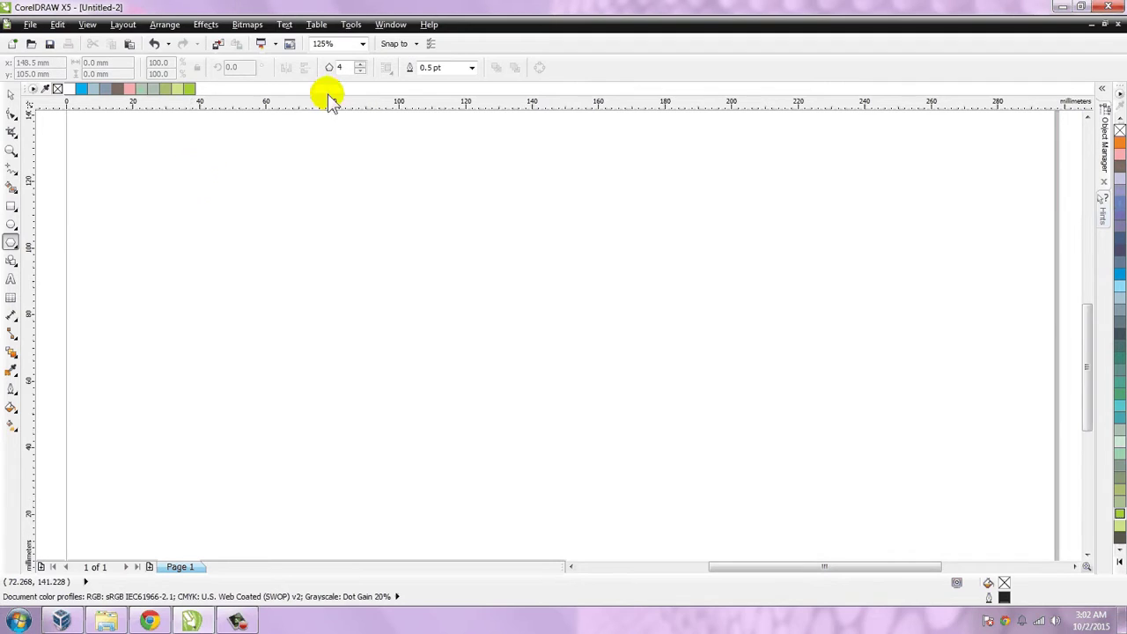
left_click(360, 63)
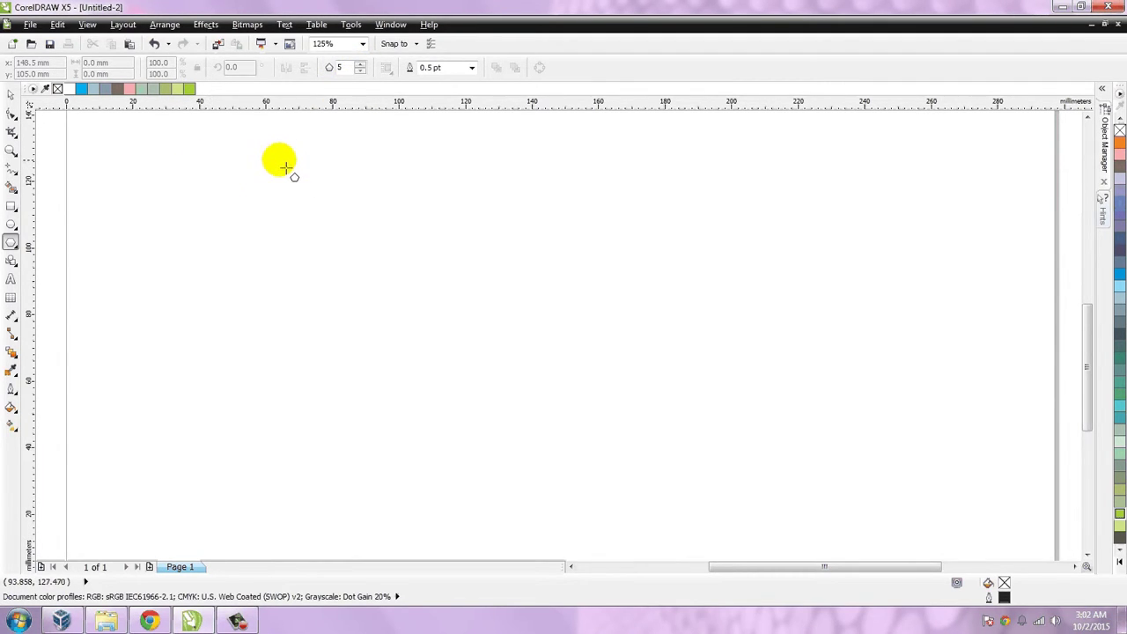
left_click_drag(166, 187, 292, 308)
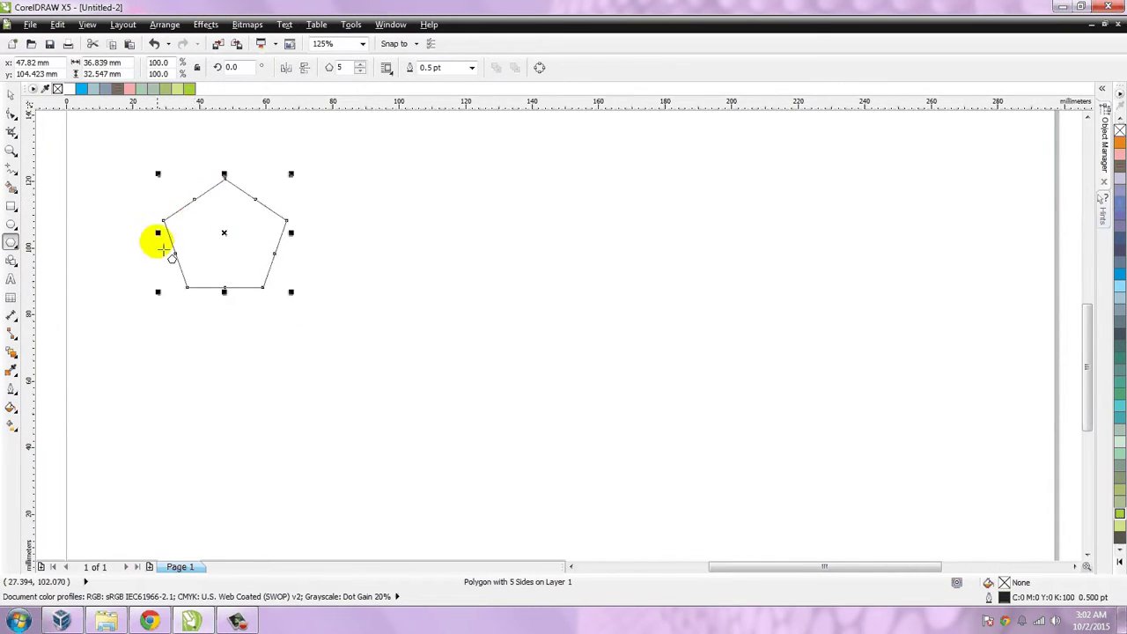
Draw a four-sided polygon beside the pentagon, then reduce it to a three-sided triangle.
left_click(276, 324)
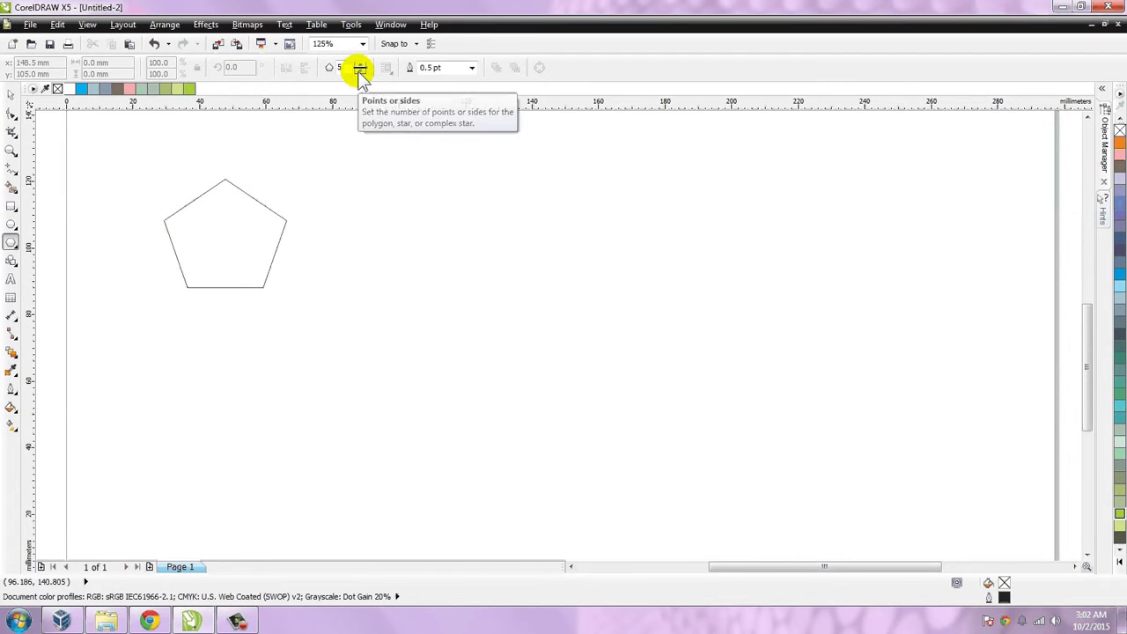
left_click(360, 70)
left_click_drag(351, 172, 481, 273)
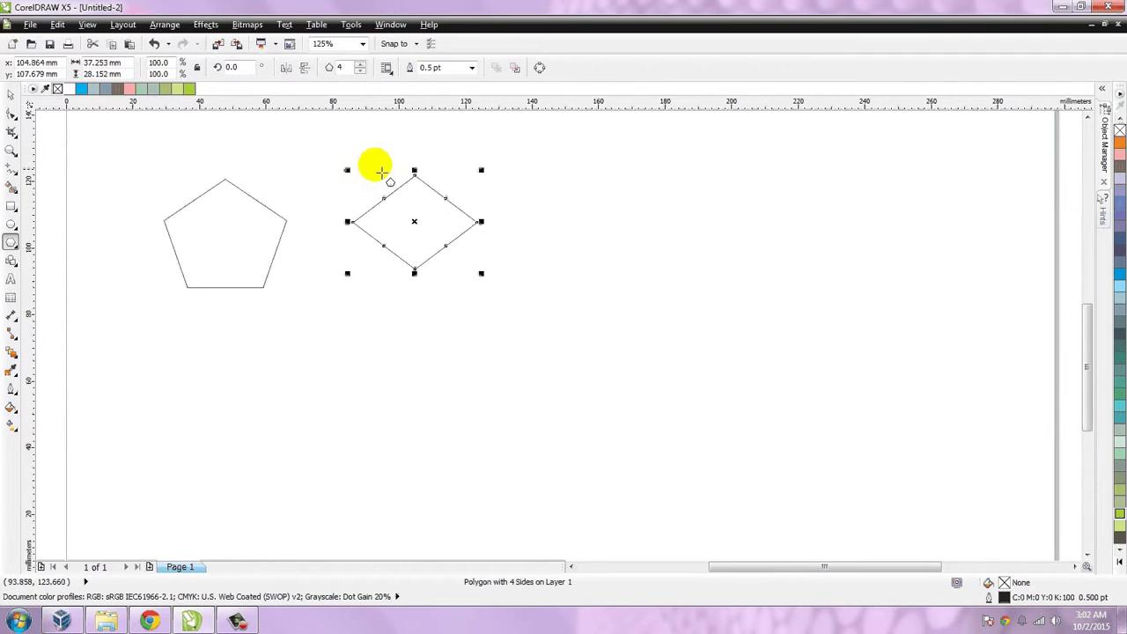
left_click(362, 71)
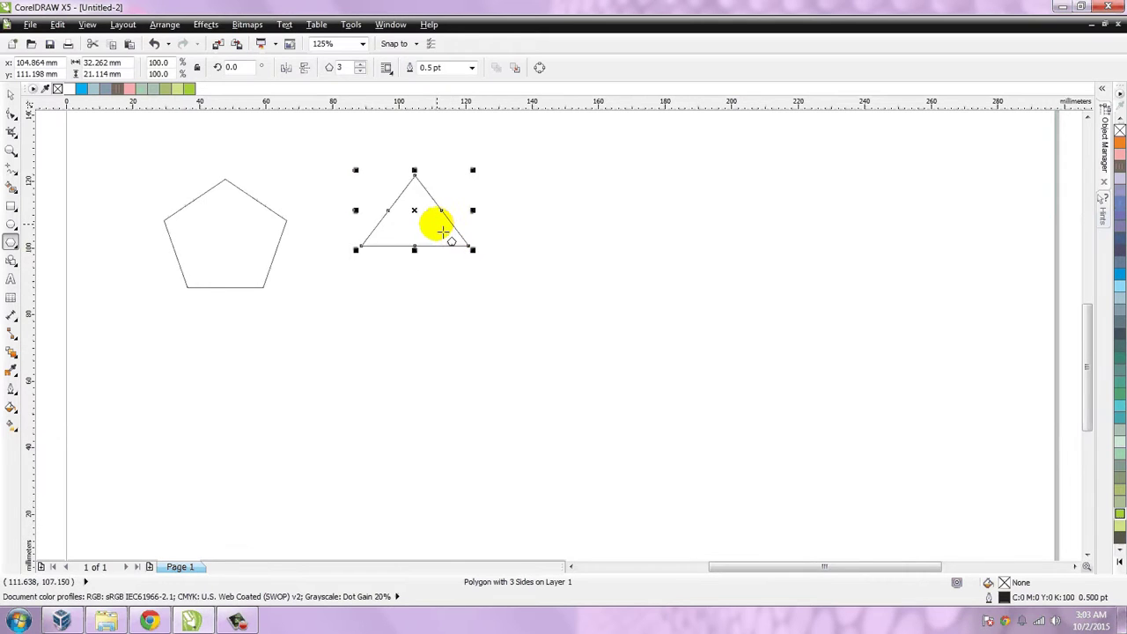
left_click(361, 70)
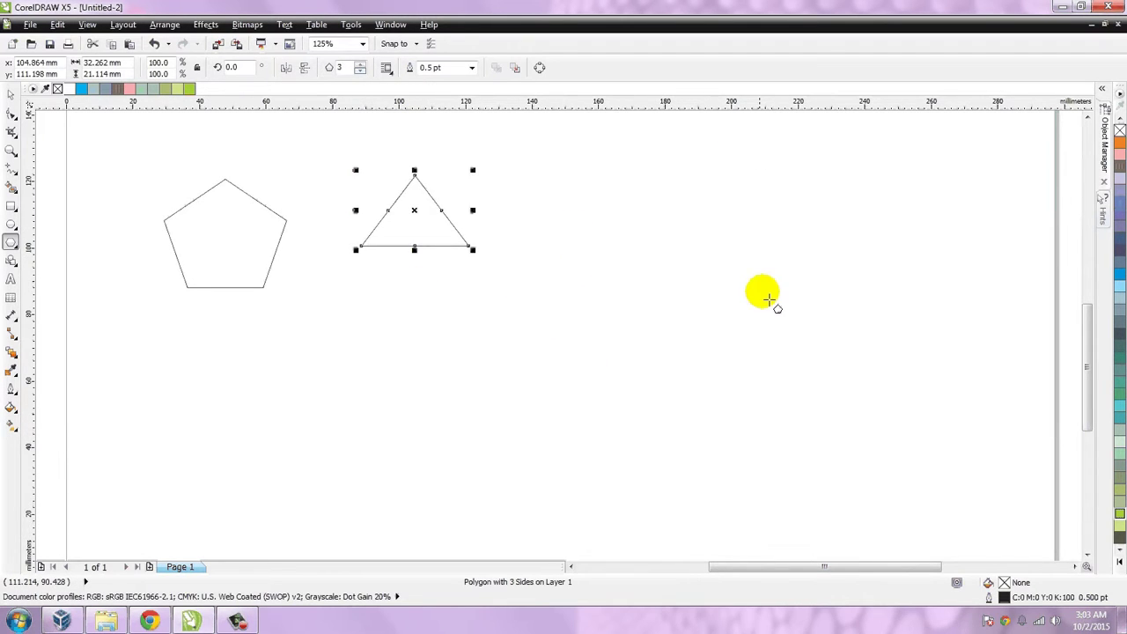
Draw a five-sided pentagon right of the triangle and fill it teal.
left_click(397, 291)
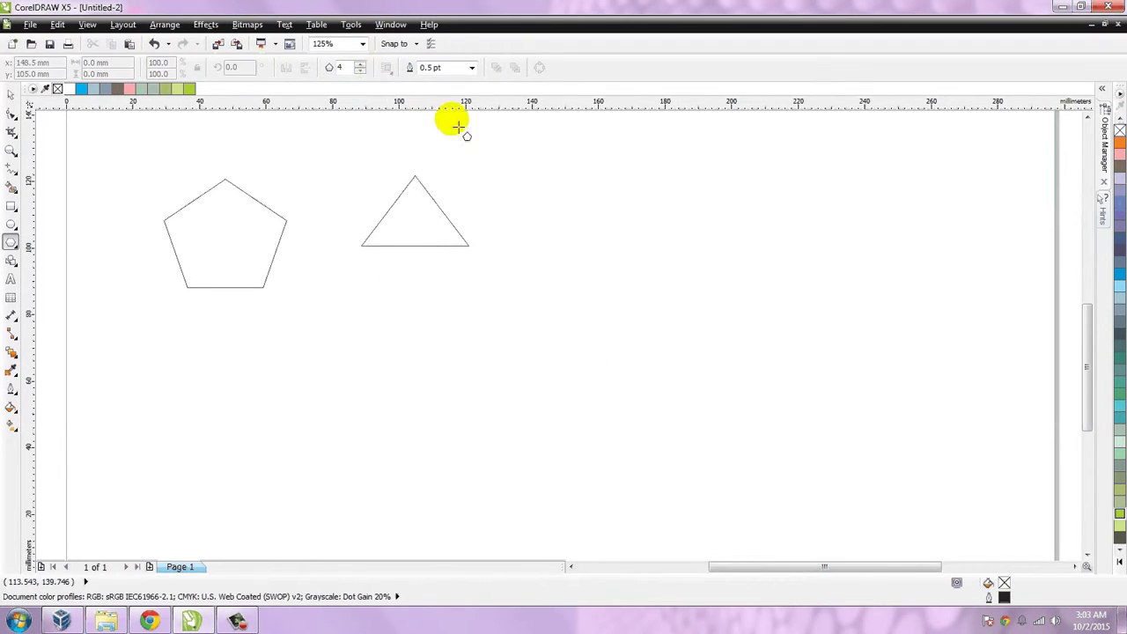
left_click(356, 63)
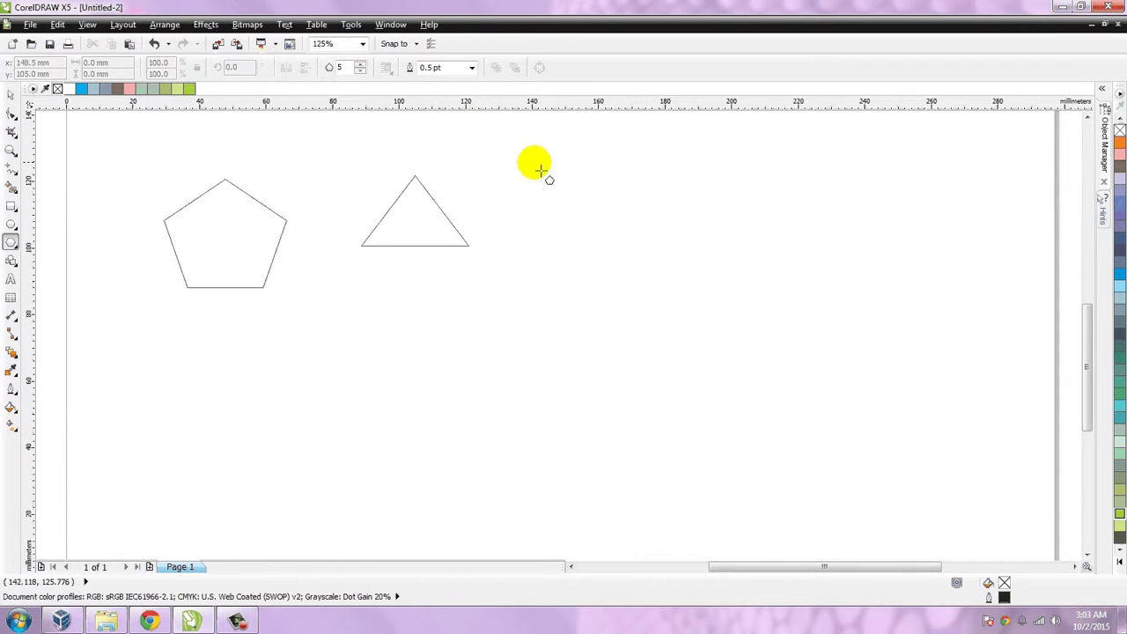
left_click_drag(537, 181, 649, 261)
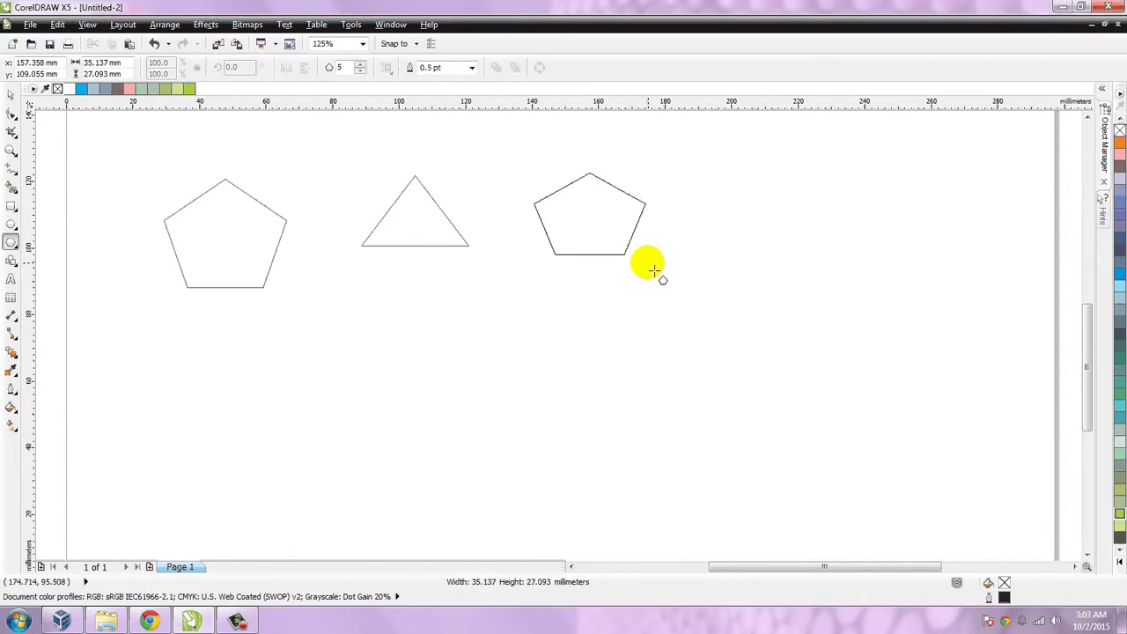
left_click(581, 378)
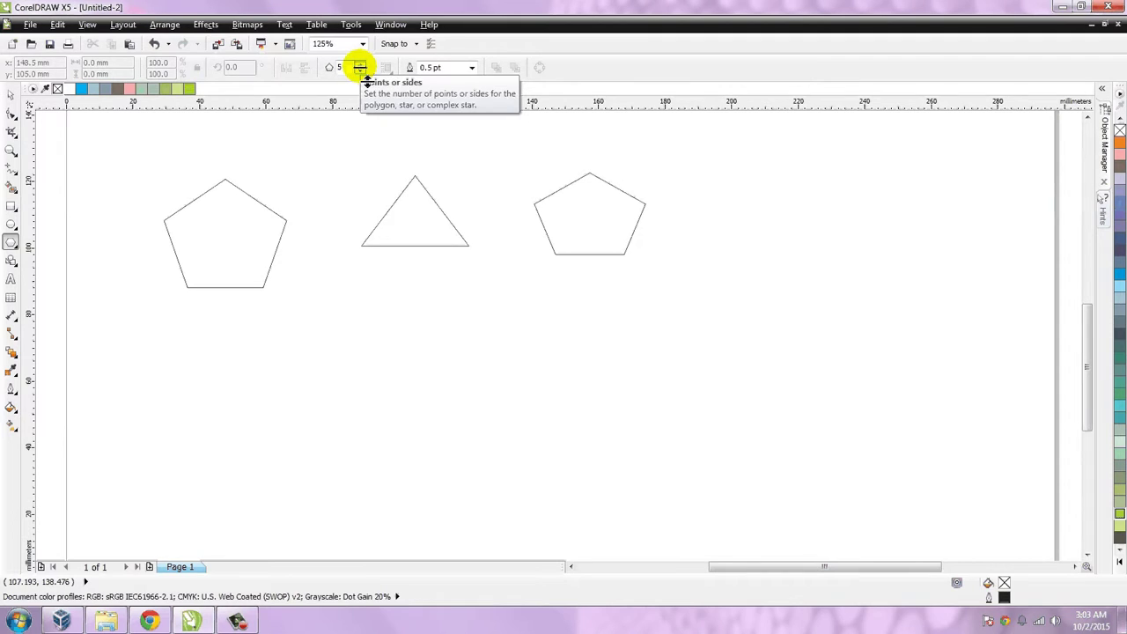
left_click(12, 93)
left_click(589, 216)
left_click(1119, 372)
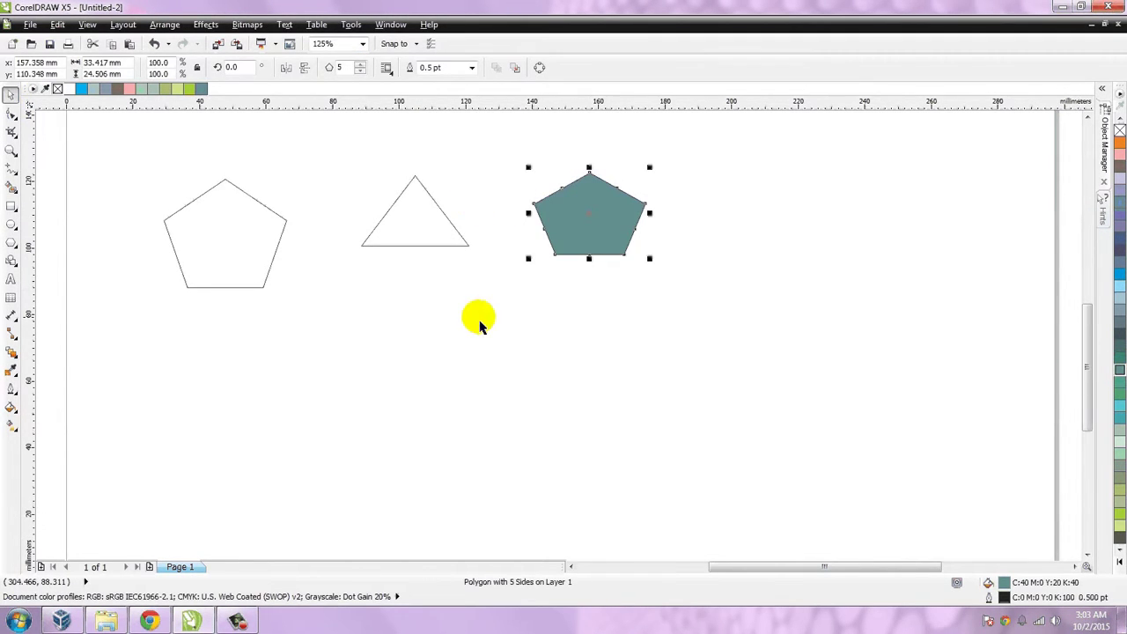
left_click(436, 323)
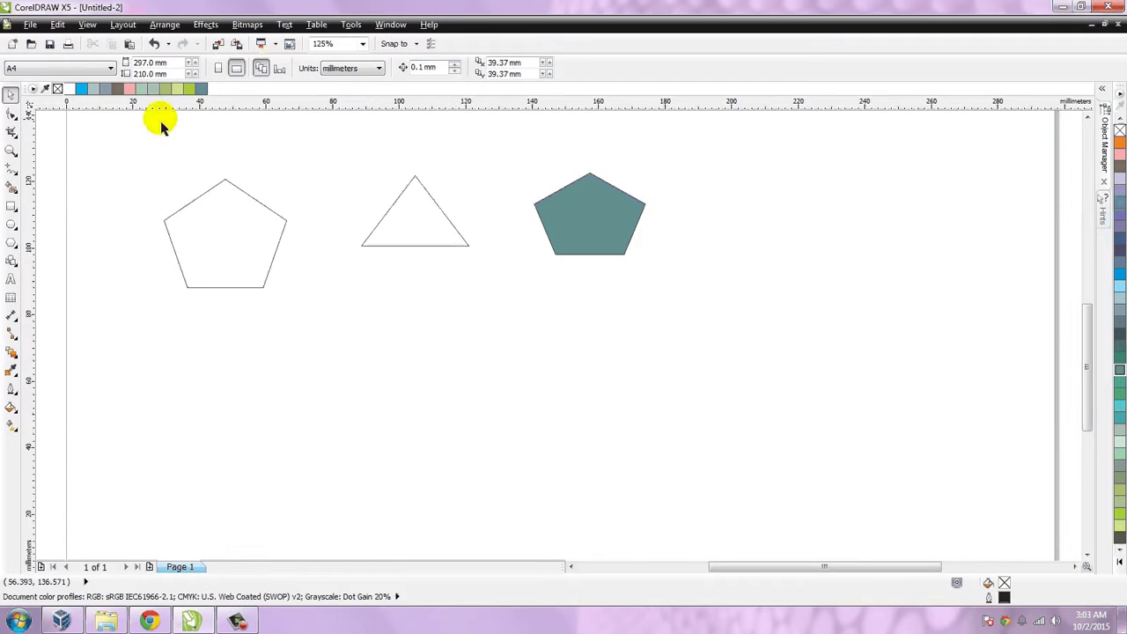
Draw a six-sided hexagon right of the teal pentagon and fill it grey-blue.
left_click(12, 262)
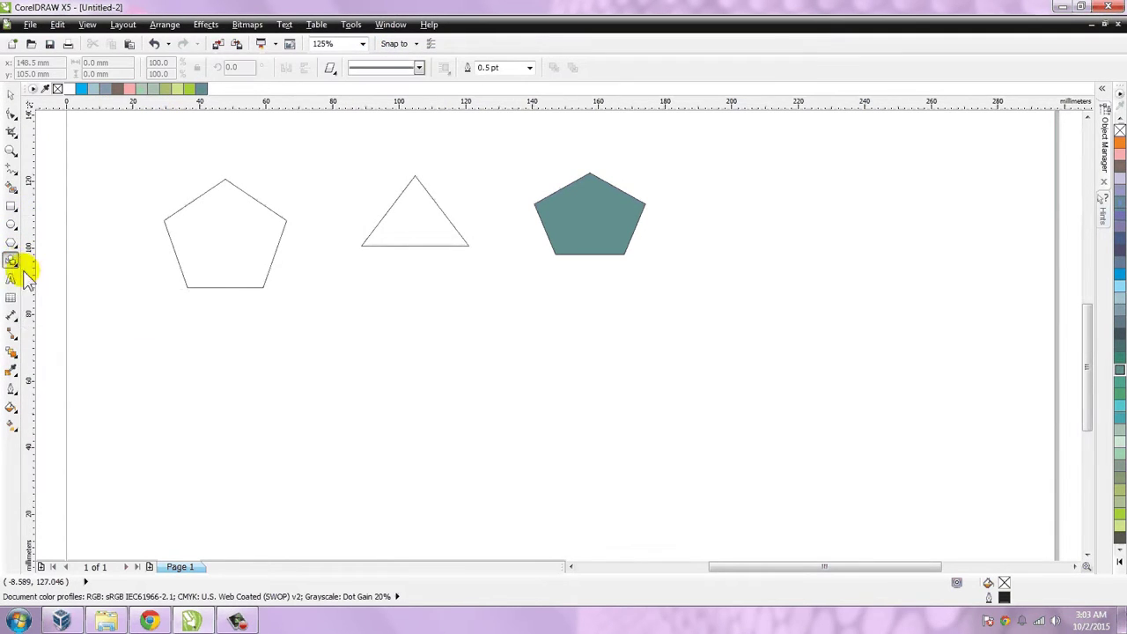
left_click(16, 247)
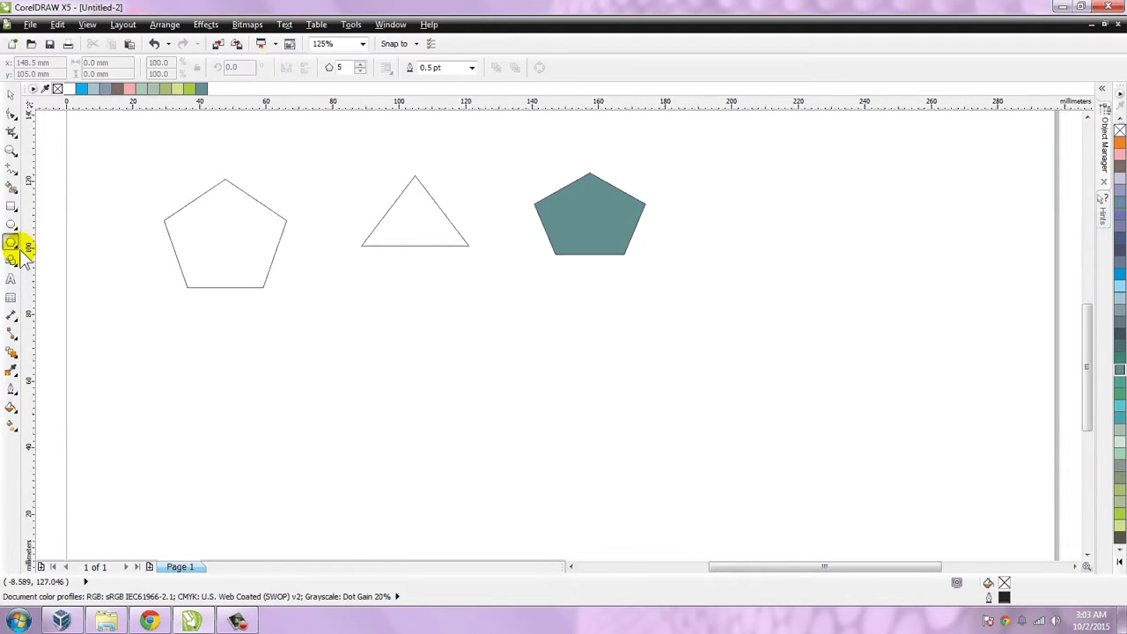
left_click(20, 248)
left_click(31, 242)
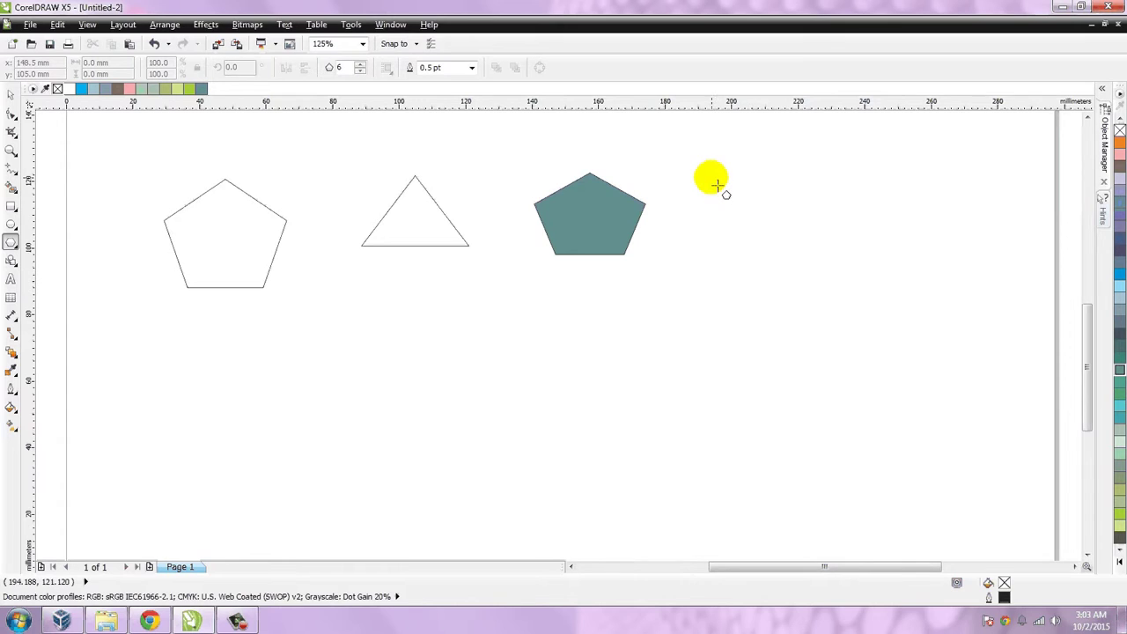
left_click_drag(714, 170, 808, 273)
left_click(1119, 309)
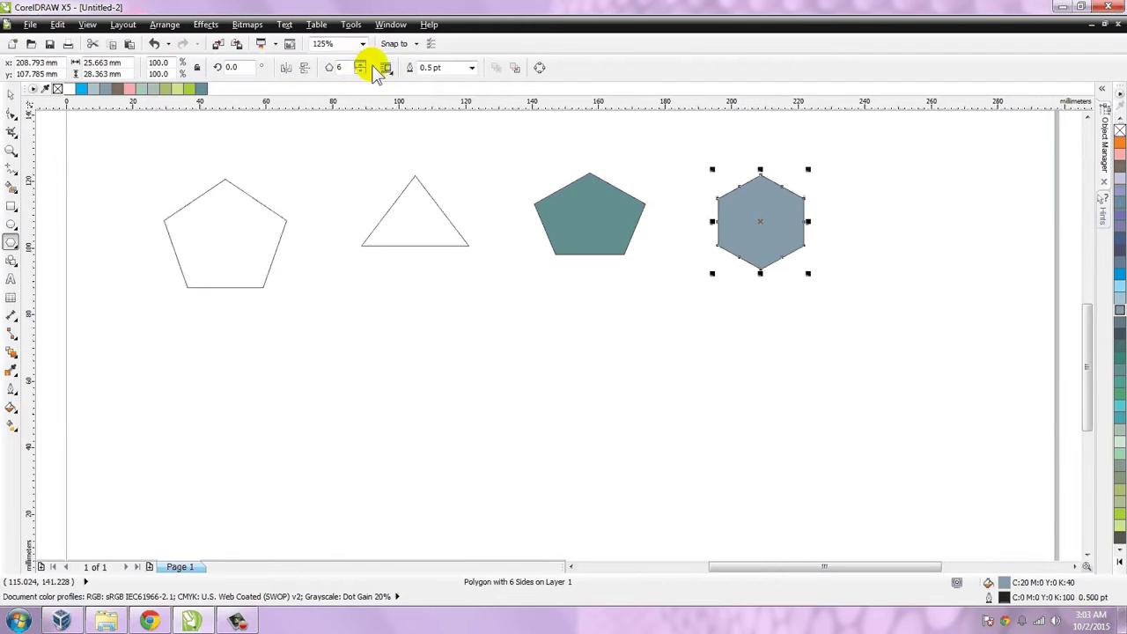
left_click(882, 183)
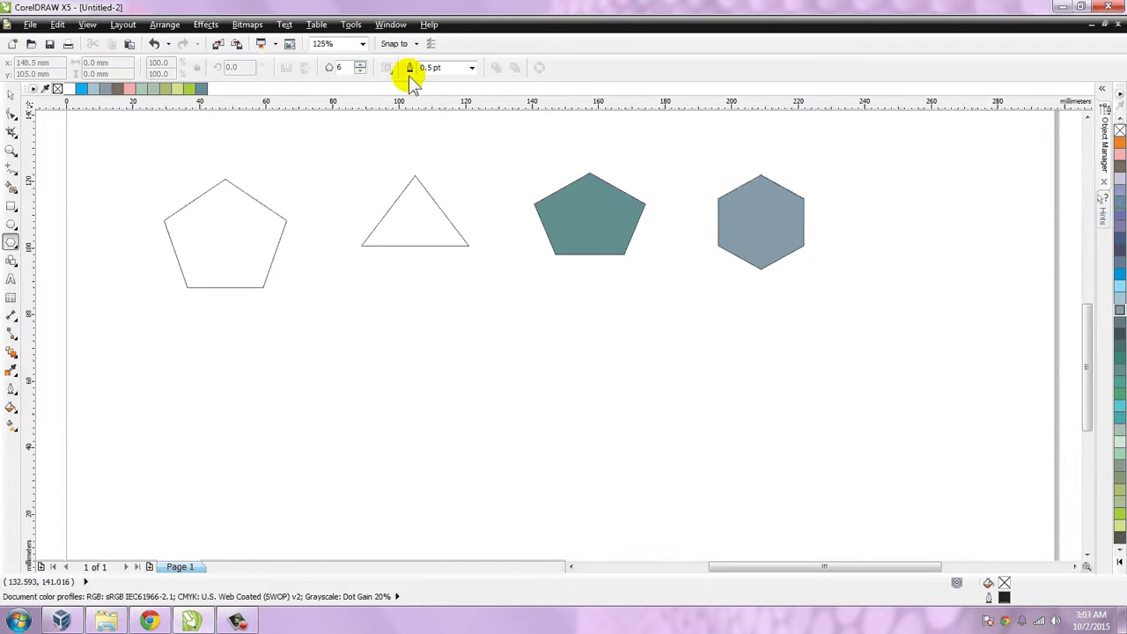
Draw a seven-sided polygon below the first pentagon, fill it dark slate, and make it eight-sided.
left_click(360, 65)
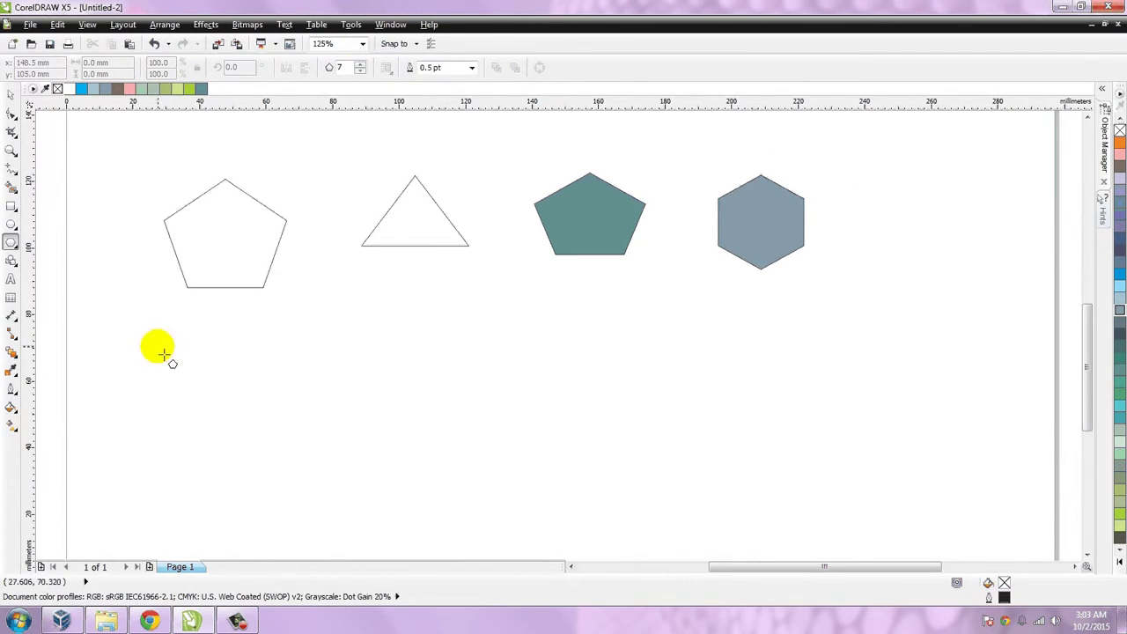
left_click_drag(166, 352, 291, 500)
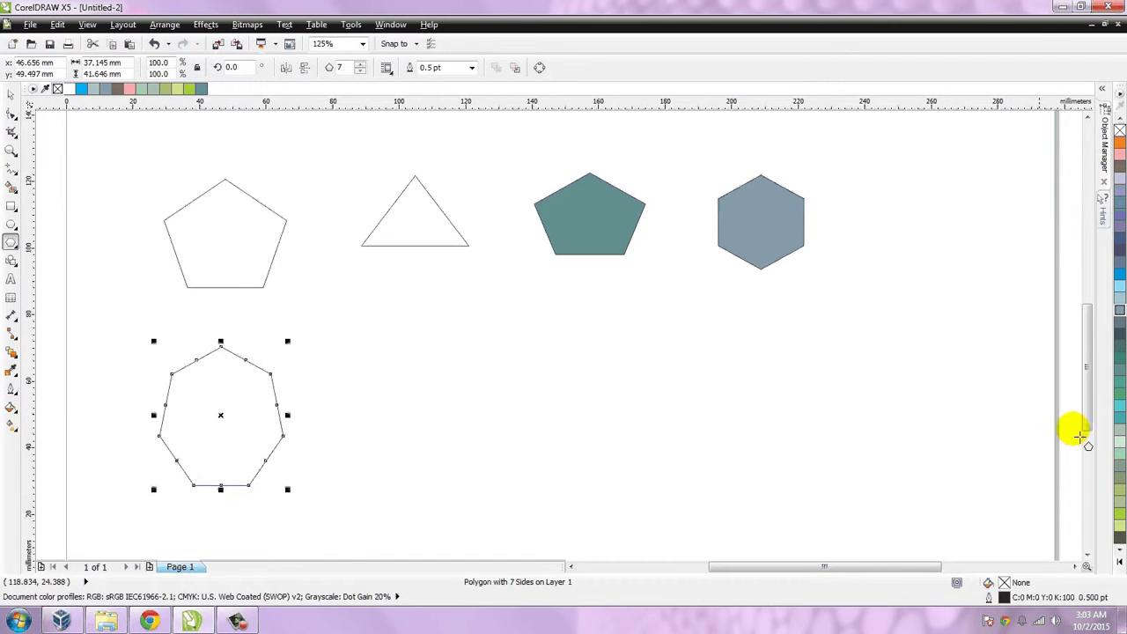
left_click(1119, 333)
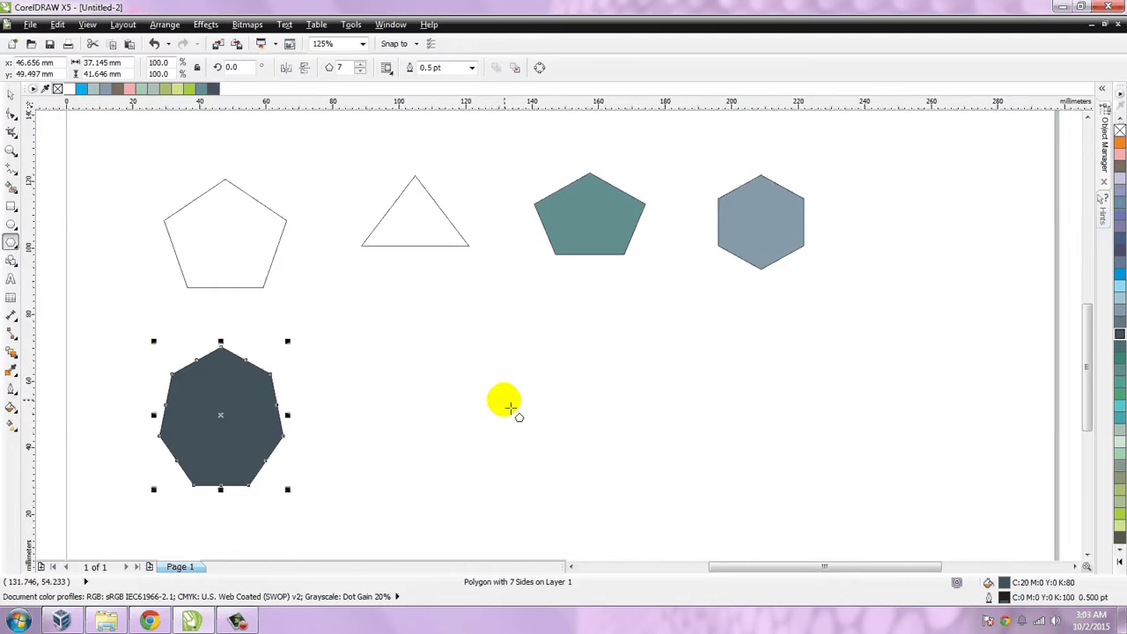
left_click(362, 65)
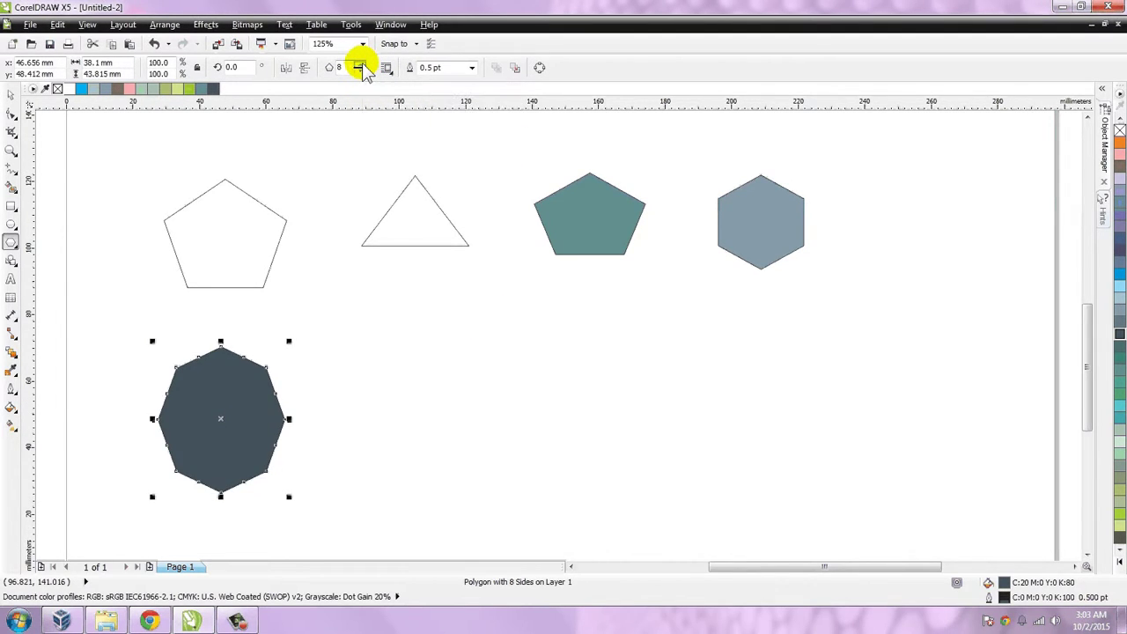
Draw a larger seven-sided polygon, about 58.4 × 41.8 mm, beside it and fill it cyan.
left_click_drag(380, 335, 579, 479)
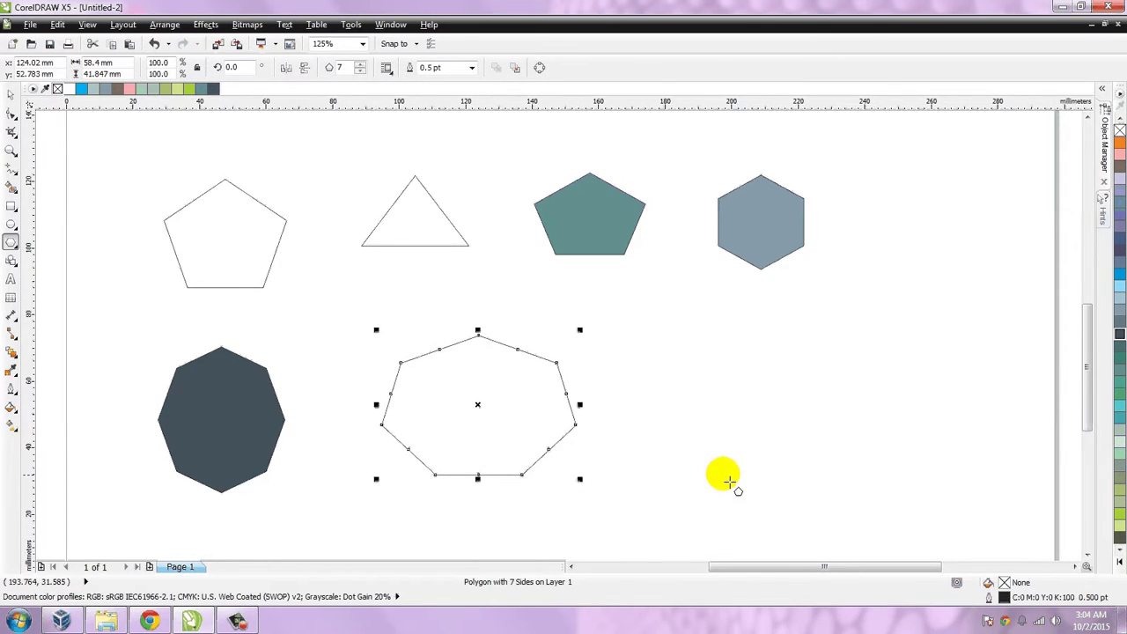
left_click(1119, 422)
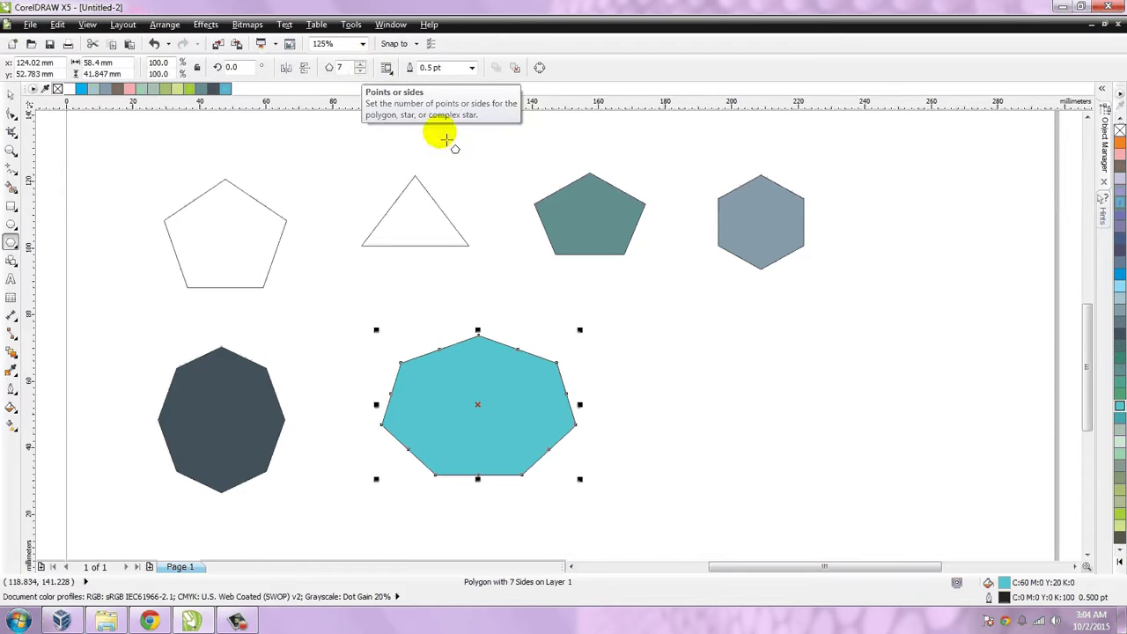
left_click(662, 363)
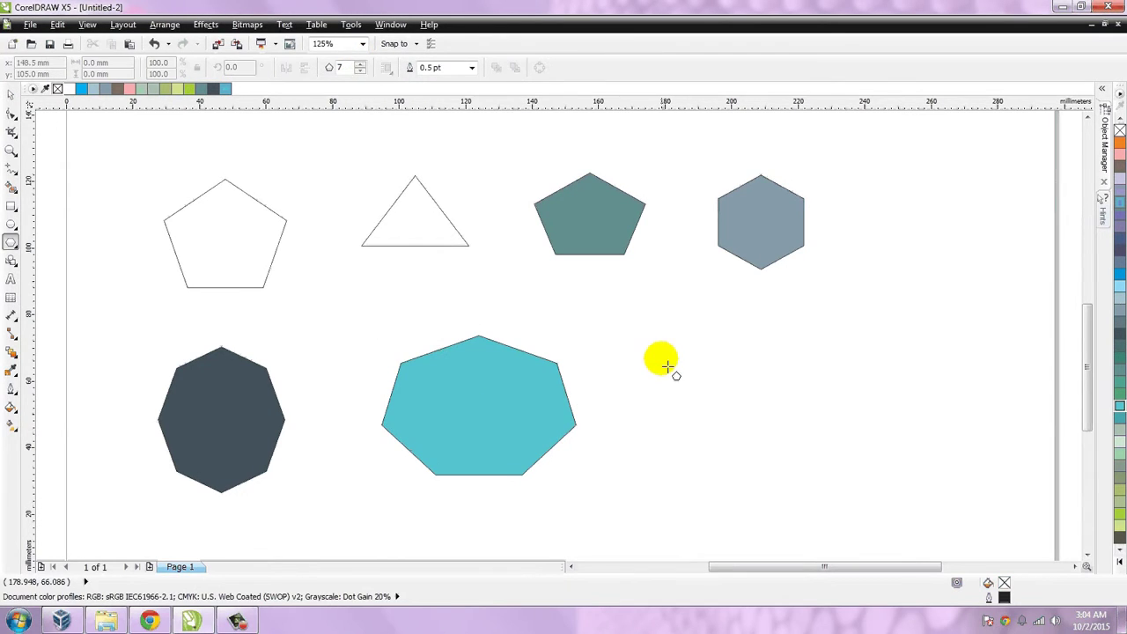
Draw an octagon on the right, fill it light green, and raise it to 9 sides.
left_click(359, 67)
left_click_drag(660, 336, 828, 486)
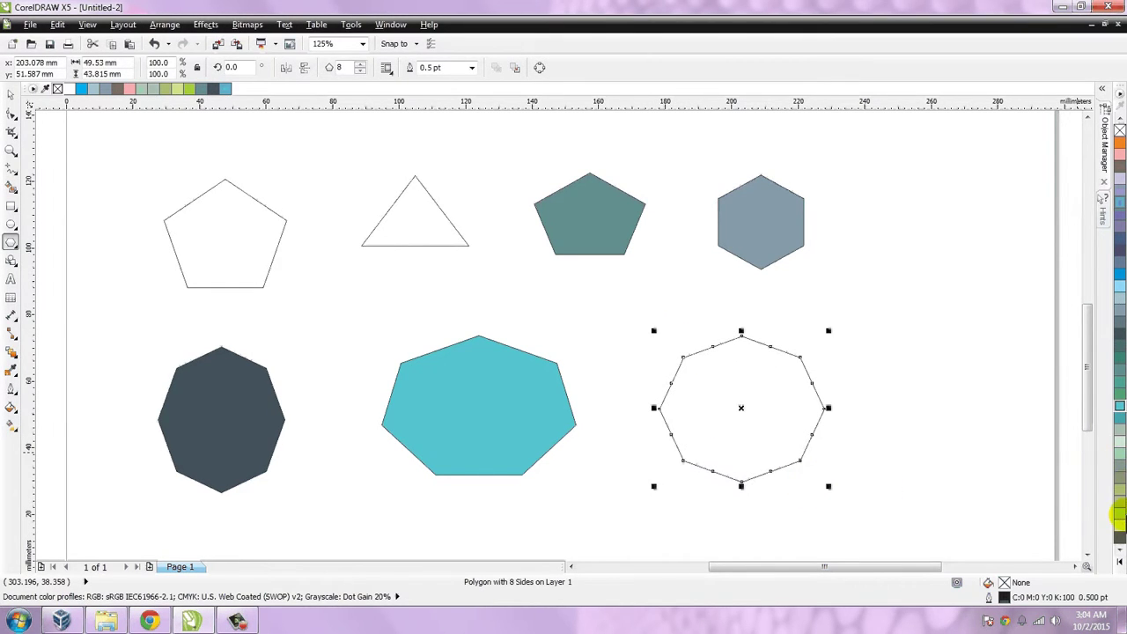
left_click(1118, 524)
scroll(1119, 555, "down", 10)
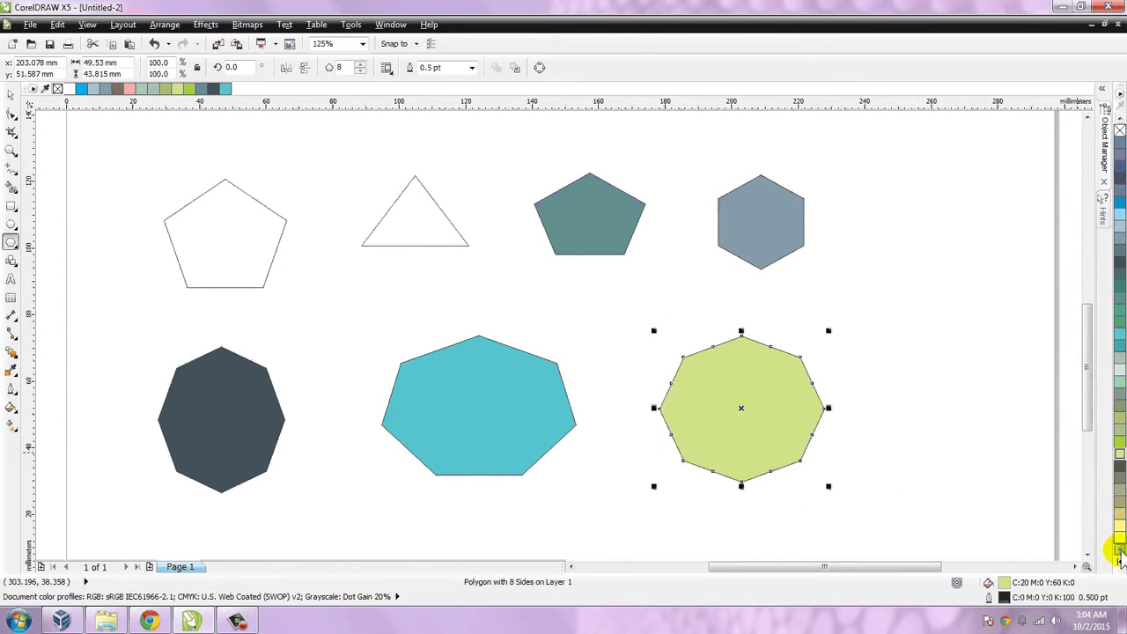
scroll(1119, 555, "down", 6)
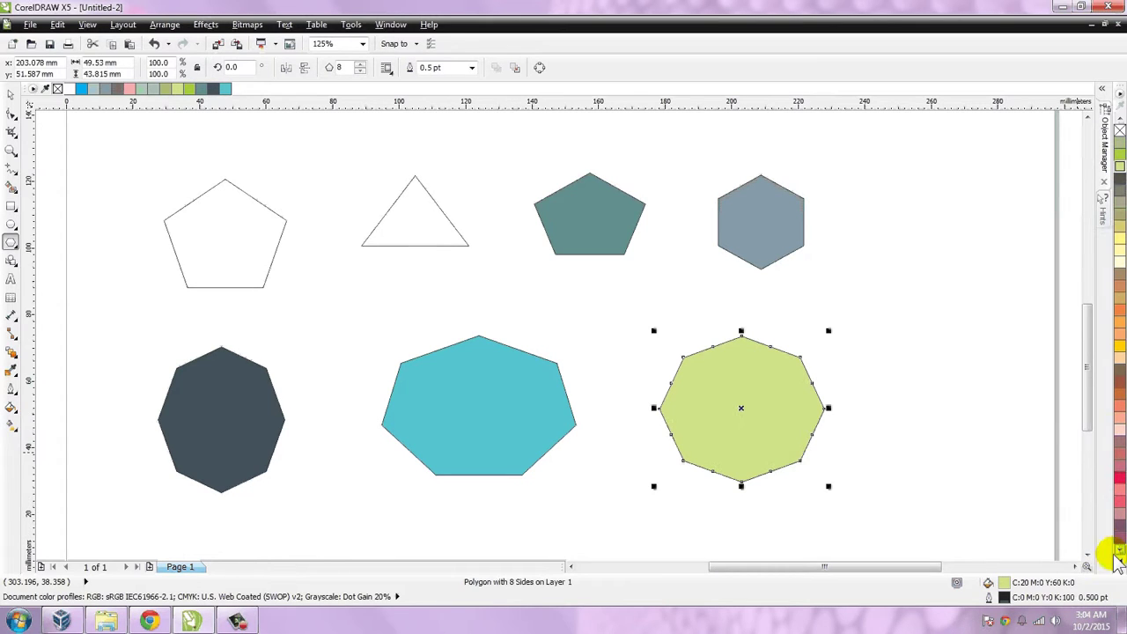
left_click(360, 63)
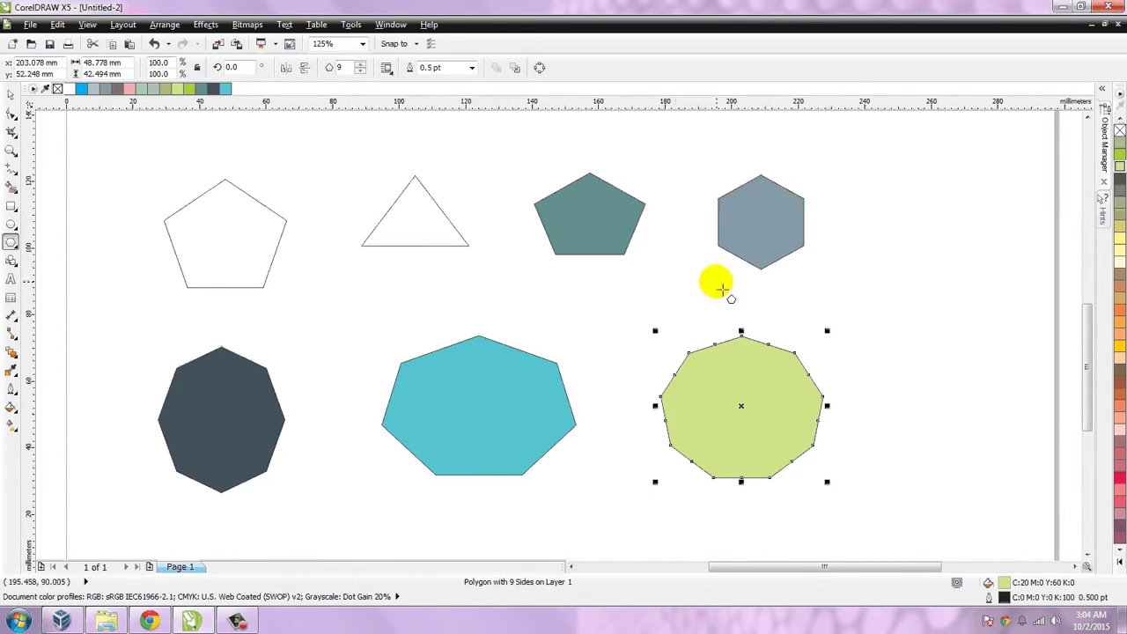
Draw a nine-sided polygon at the top right and fill it yellow.
left_click(876, 206)
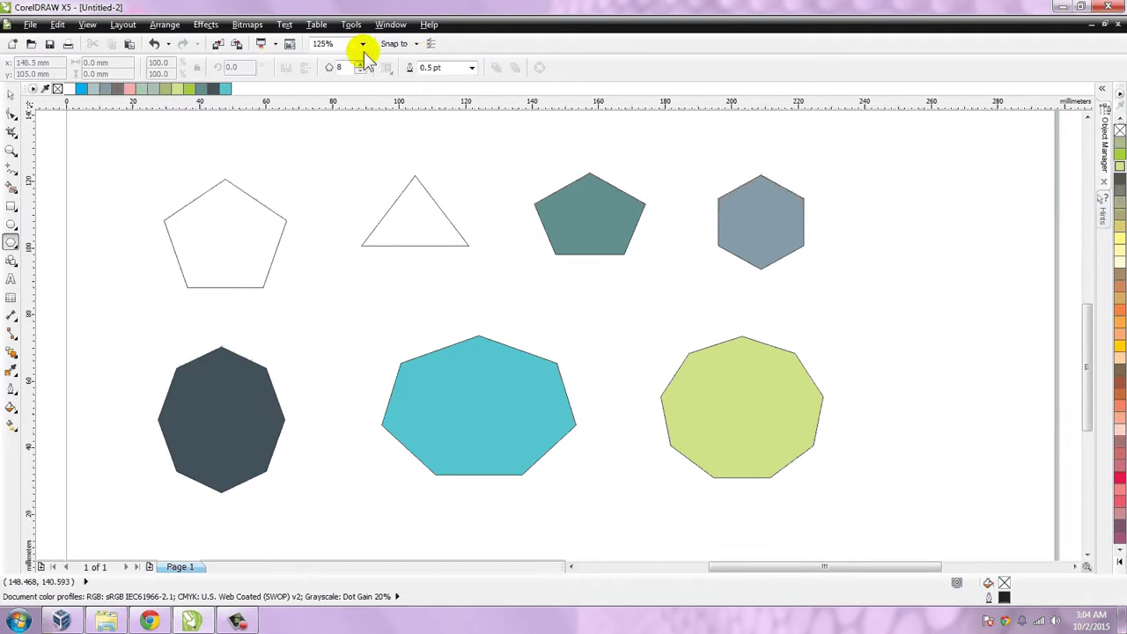
mouse_move(864, 137)
left_mouse_down()
mouse_move(936, 214)
mouse_move(1013, 258)
left_mouse_up()
left_click(1119, 346)
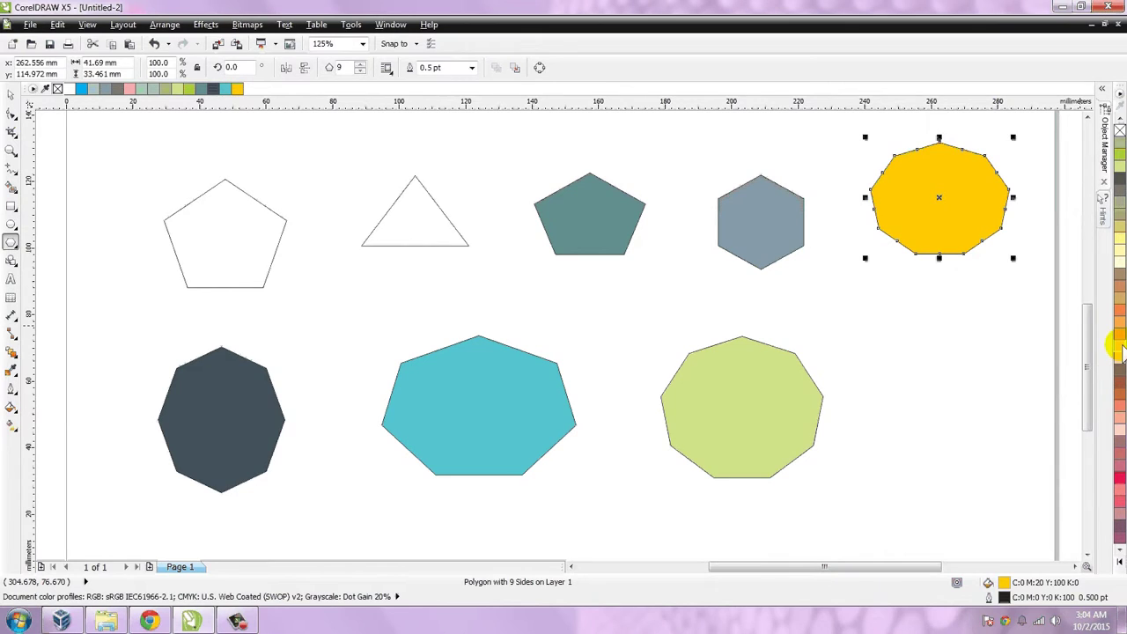
left_click(969, 342)
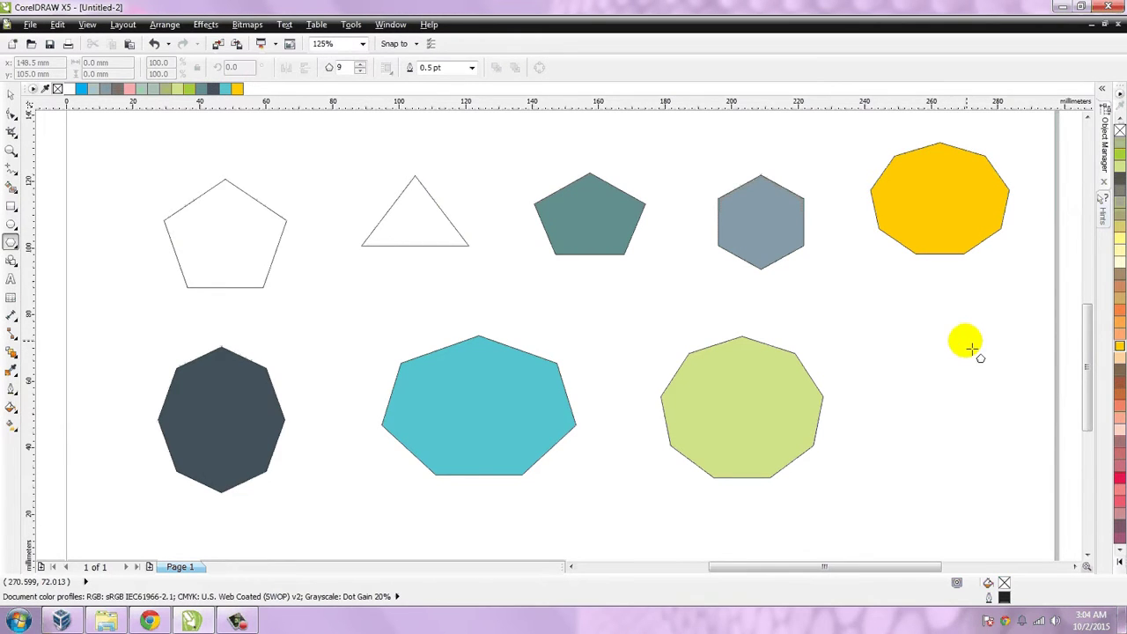
Draw a ten-sided polygon at the bottom right and fill it deep salmon.
left_click(359, 64)
left_click_drag(885, 323, 1030, 466)
left_click(1120, 445)
left_click(1119, 406)
left_click(872, 482)
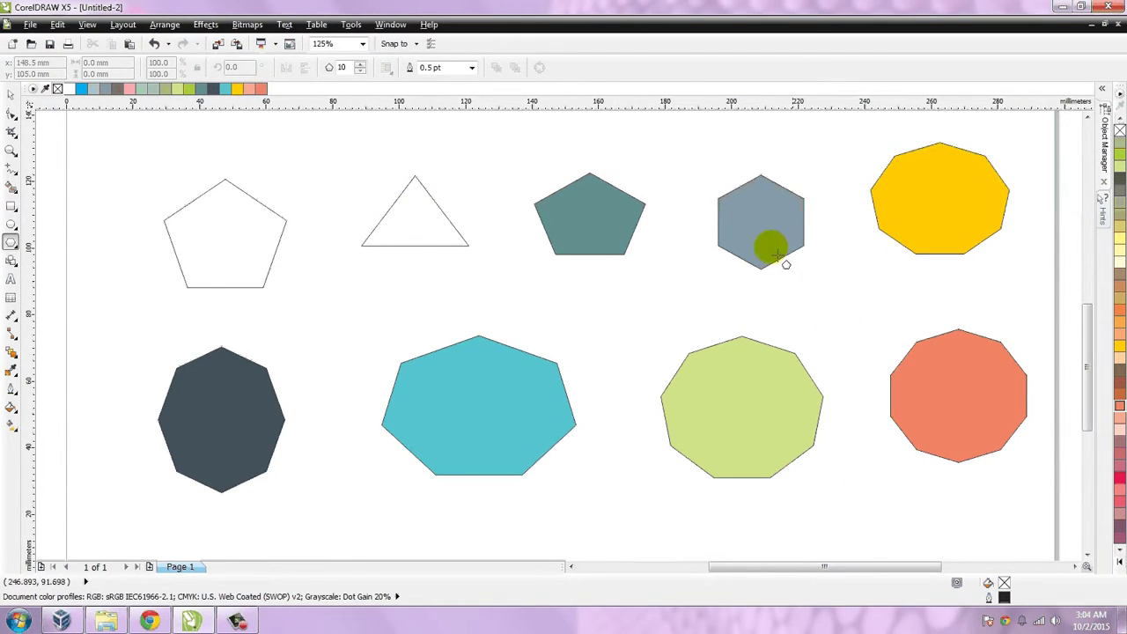
Fill the outlined pentagon tan and the outlined triangle red.
left_click(262, 256)
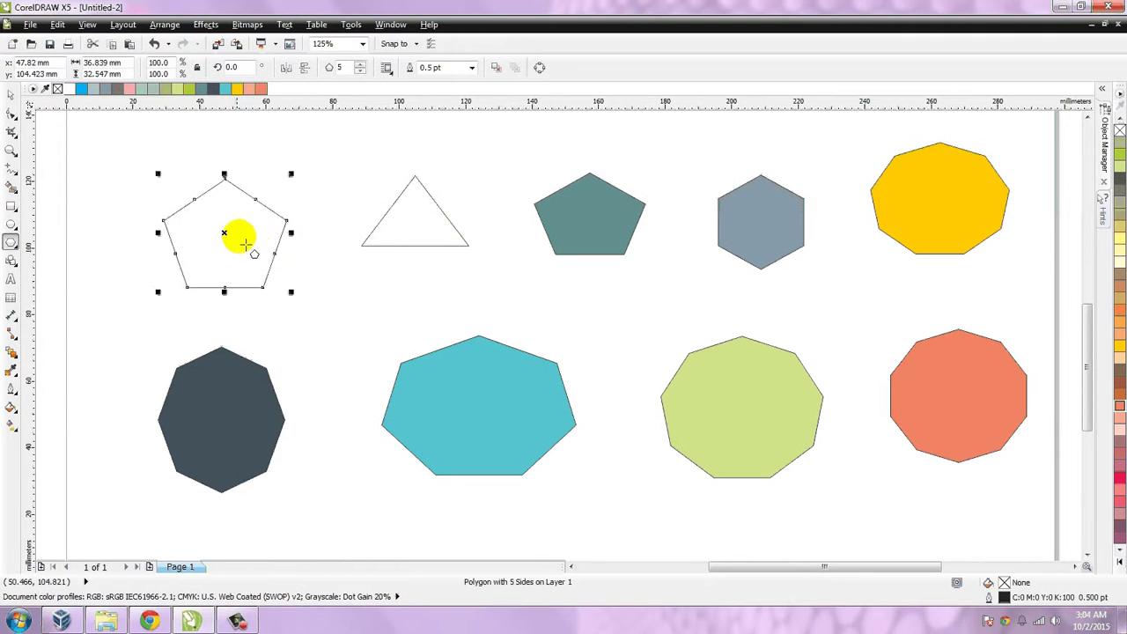
left_click(1118, 300)
left_click(1118, 302)
left_click(439, 227)
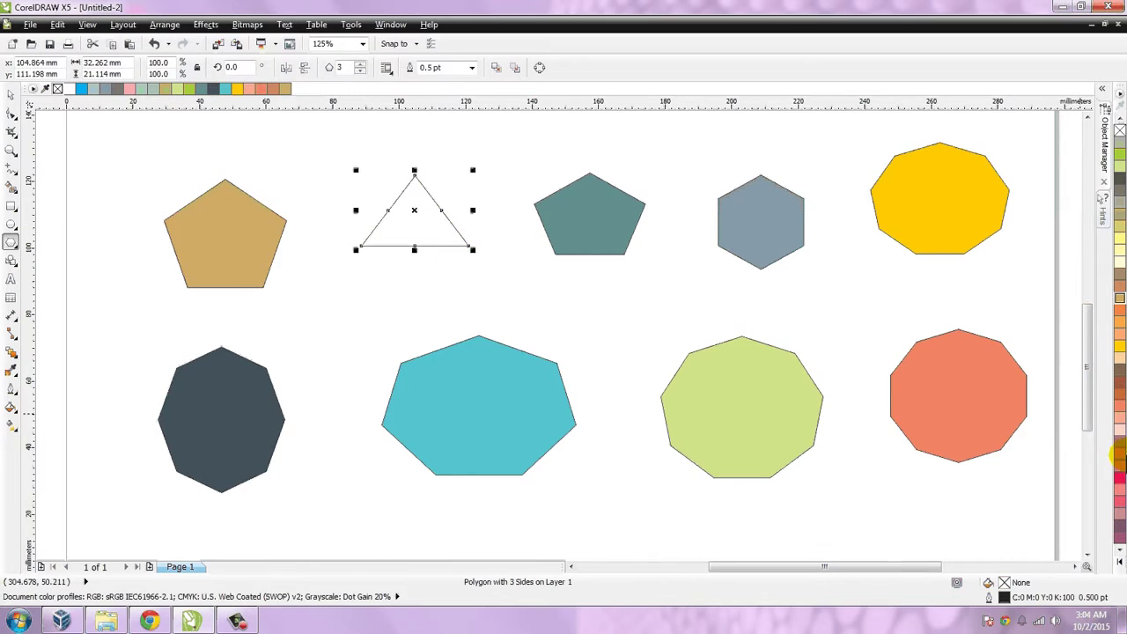
left_click(1120, 479)
Select the teal pentagon and yellow nonagon, then deselect and scroll below the page.
left_click(592, 231)
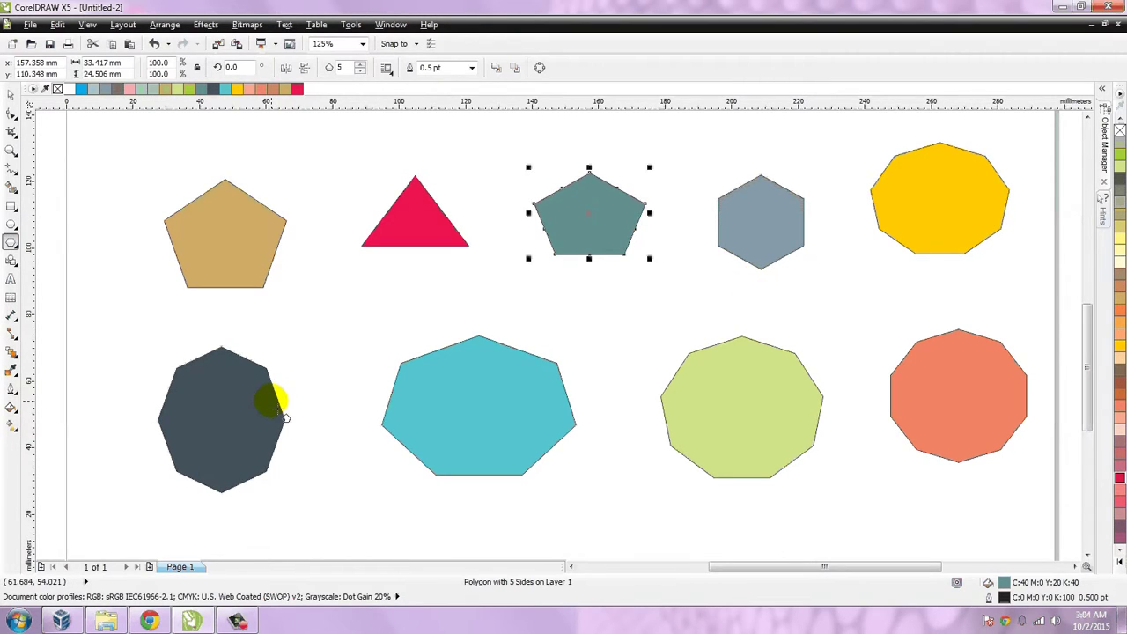
left_click(957, 220)
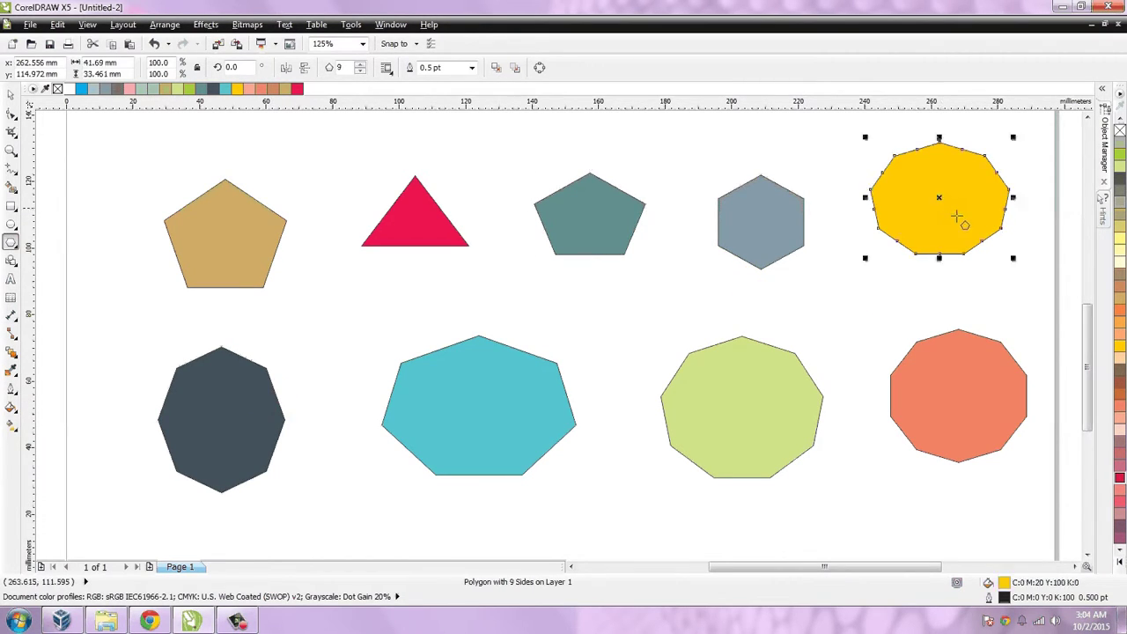
left_click(939, 263)
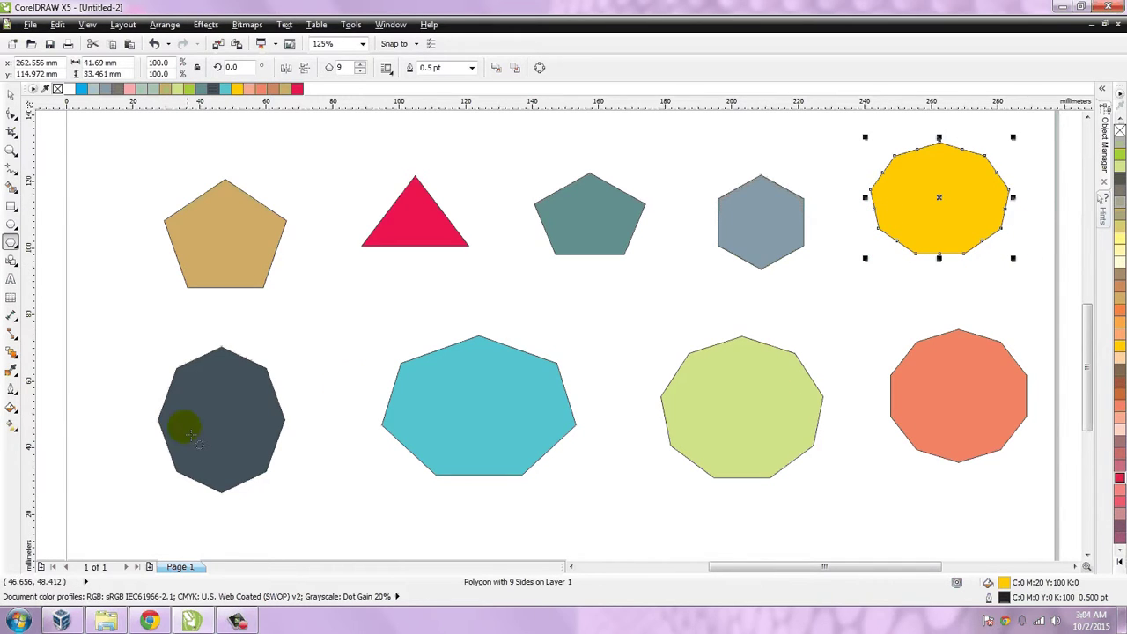
key("Escape")
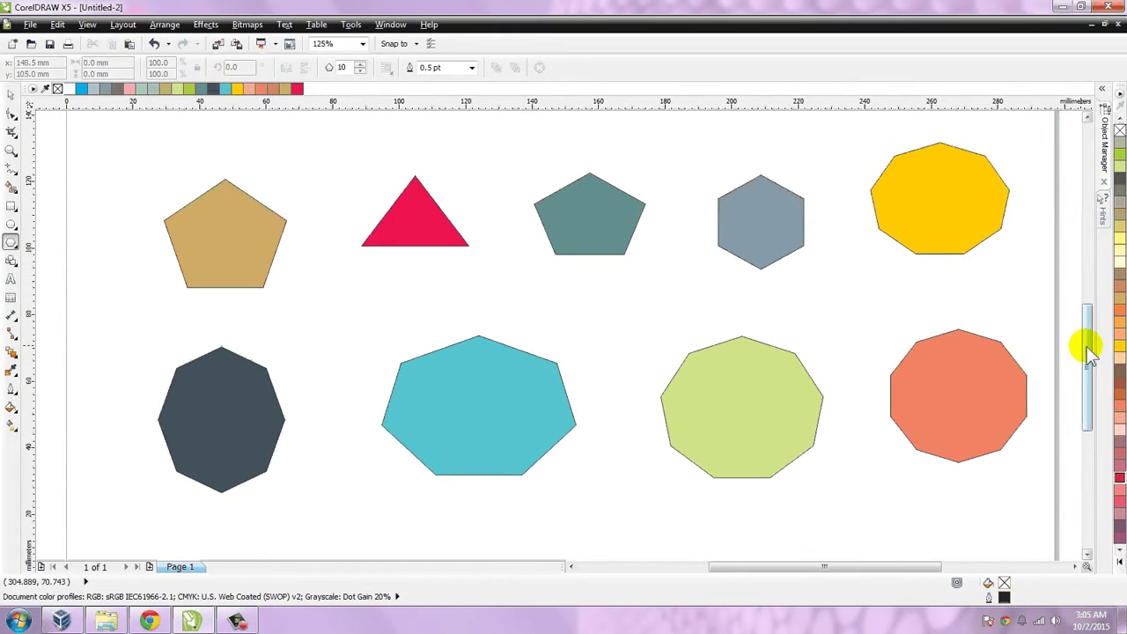
left_click_drag(1090, 350, 1078, 496)
Draw a pink-red polygon below the page, raise it to 16 sides, and zoom in on it.
left_click_drag(368, 245, 585, 444)
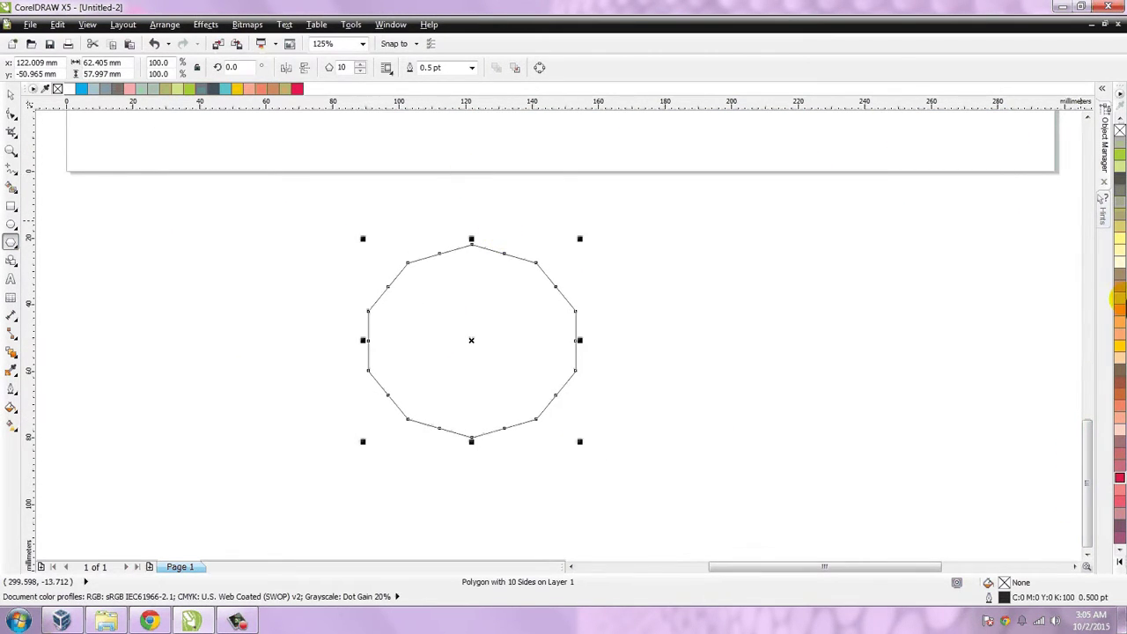
left_click(1118, 504)
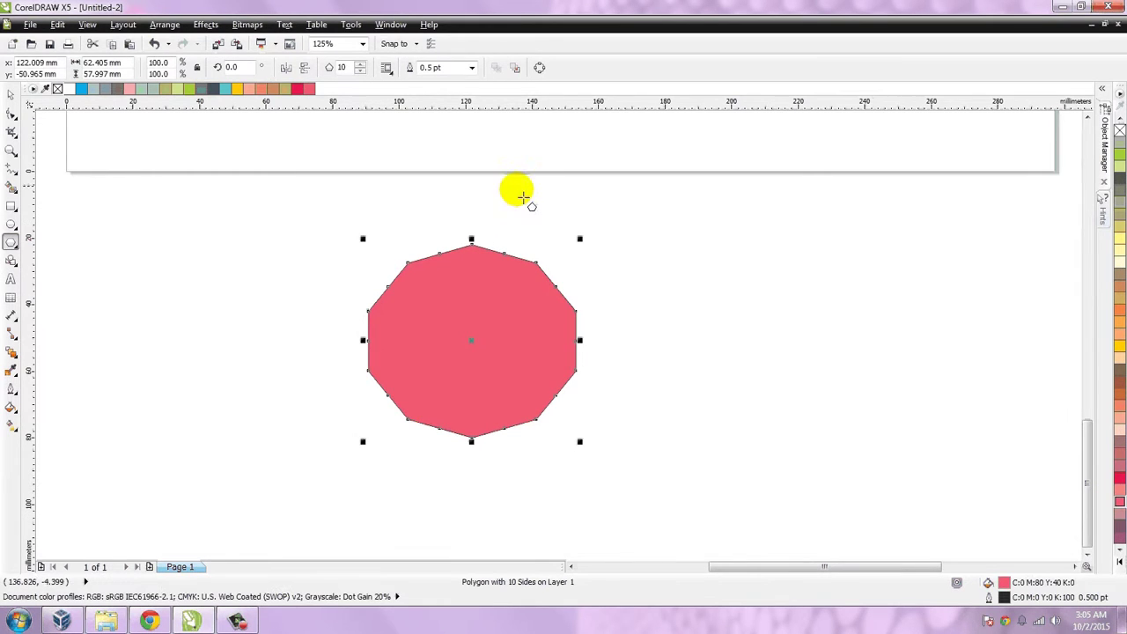
left_click(360, 65)
left_click(360, 65)
left_click(360, 66)
left_click(361, 66)
left_click(360, 66)
left_click(360, 65)
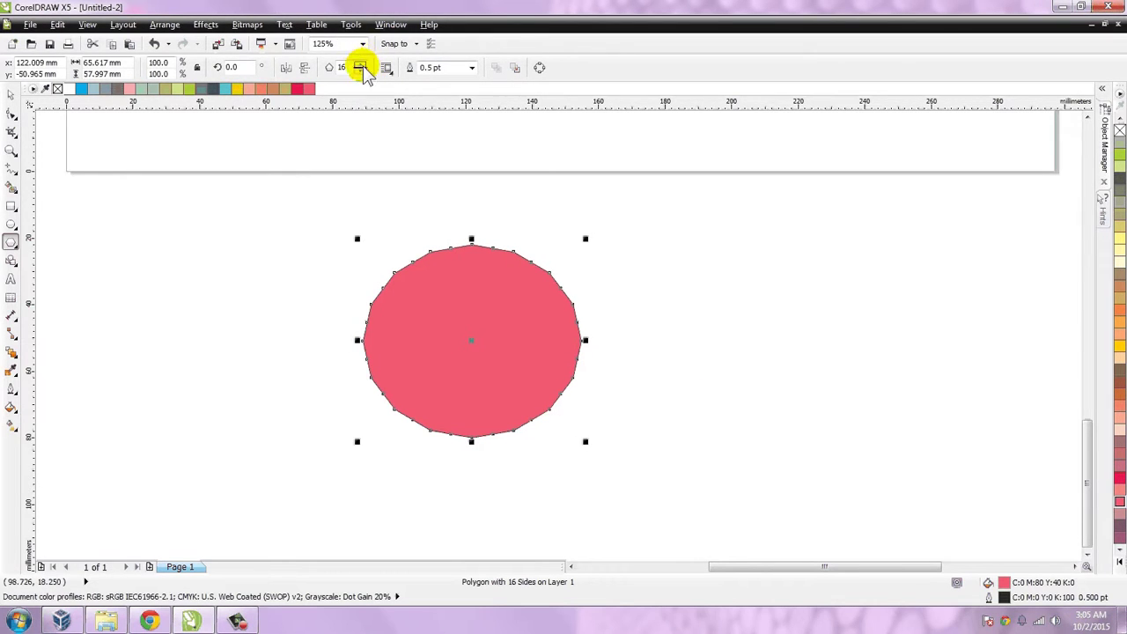
left_click(10, 148)
left_click_drag(283, 214, 709, 478)
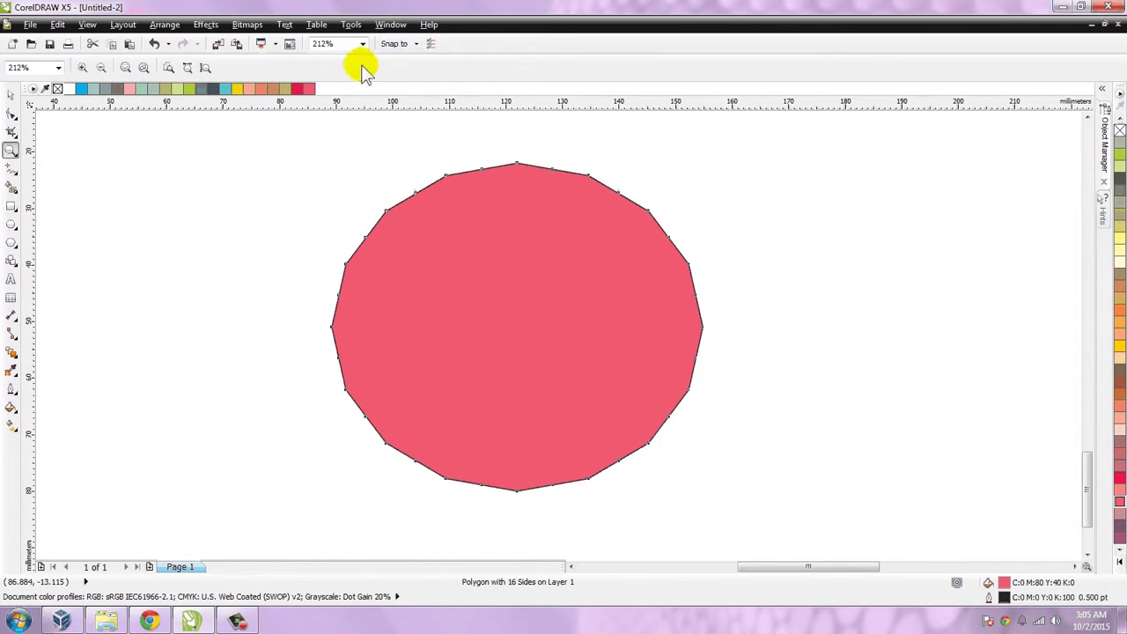
Reselect the pink polygon and raise its side count to roughly 30.
left_click(11, 261)
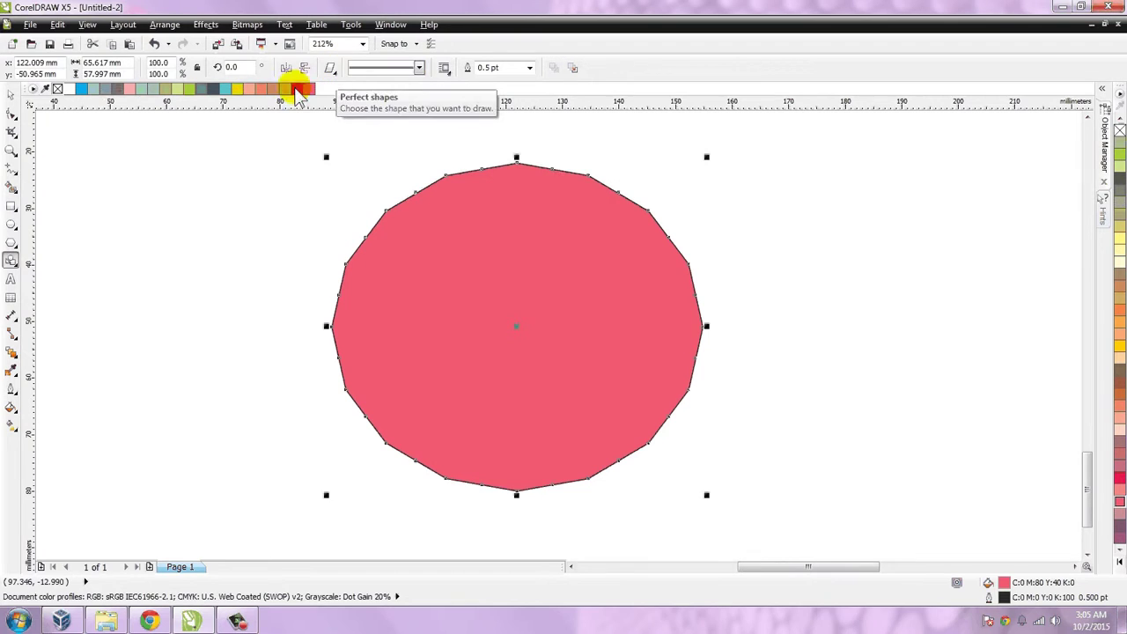
left_click(12, 243)
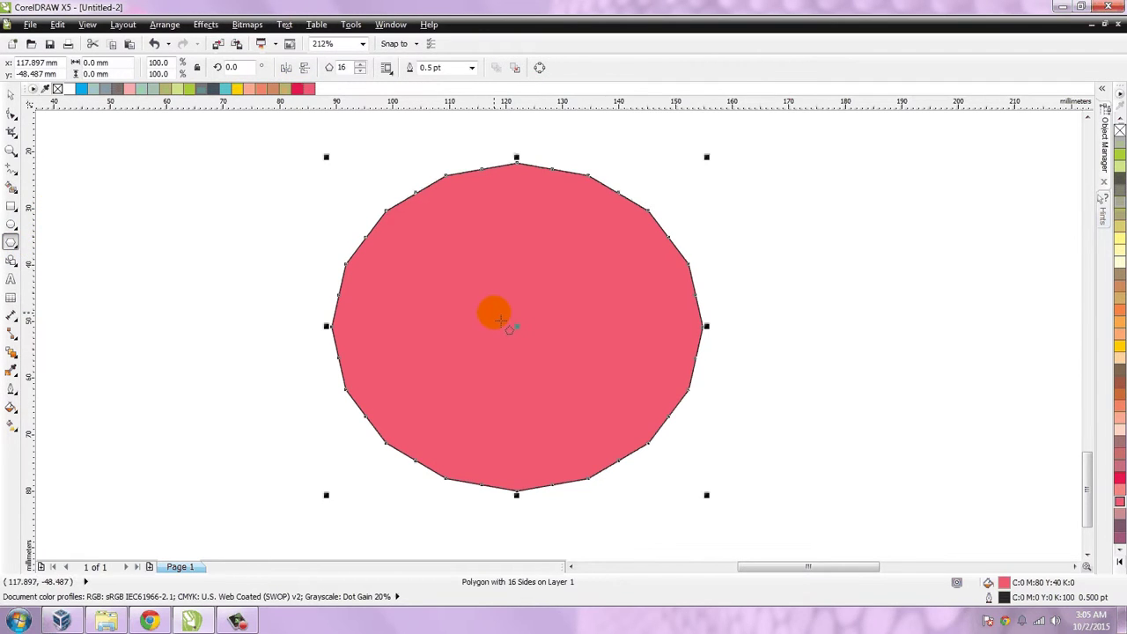
left_click(360, 64)
left_click(360, 64)
left_click(360, 64)
left_click(360, 64)
left_click(360, 65)
left_click(360, 64)
left_click(361, 64)
left_click(360, 64)
left_click(360, 64)
left_click(360, 65)
left_click(360, 65)
left_click(360, 65)
left_click(361, 65)
left_click(360, 65)
left_click(360, 64)
left_click(360, 65)
left_click(360, 65)
left_click(360, 64)
left_click(361, 64)
left_click(360, 71)
left_click(360, 72)
left_click(360, 72)
left_click(360, 71)
left_click(360, 71)
left_click(361, 71)
left_click(360, 72)
left_click(360, 71)
left_click(360, 72)
left_click(360, 71)
left_click(360, 72)
left_click(360, 71)
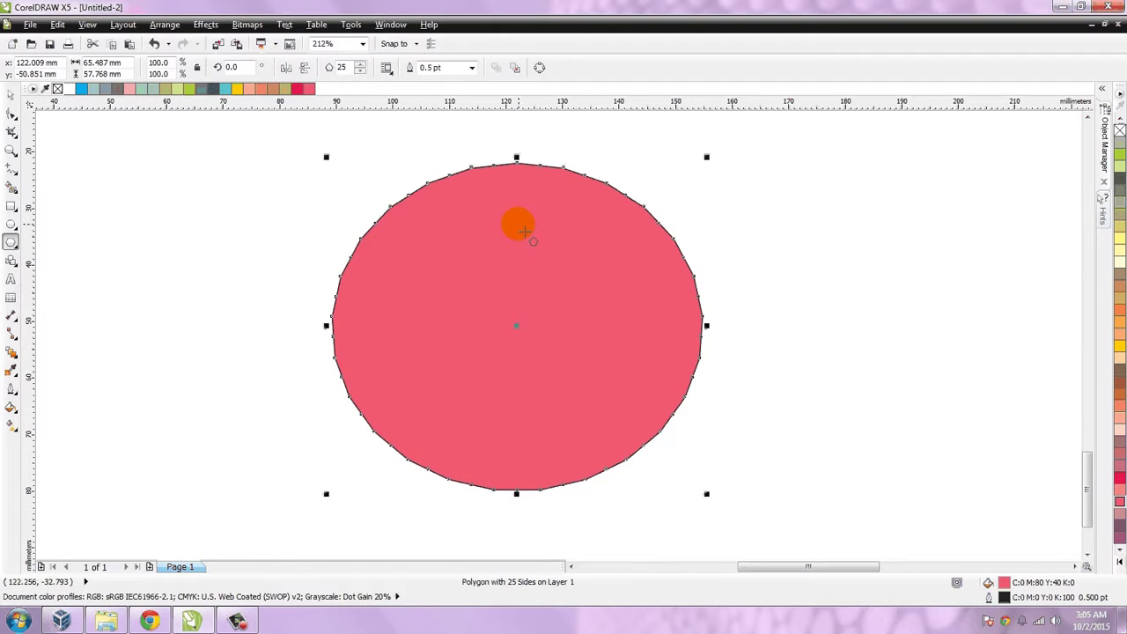
Keep raising the pink polygon's sides up to 76, then deselect it.
left_click(359, 65)
left_click(359, 64)
left_click(359, 64)
left_click(359, 64)
left_click(359, 65)
left_click(360, 64)
left_click(366, 65)
left_click(367, 65)
left_click(367, 65)
left_click(366, 65)
left_click(367, 65)
left_click(366, 65)
left_click(366, 66)
left_click(366, 65)
left_click(360, 64)
double_click(361, 64)
double_click(361, 65)
double_click(361, 65)
double_click(361, 64)
left_click(361, 64)
double_click(361, 65)
left_click(361, 65)
double_click(361, 64)
double_click(361, 64)
left_click(361, 65)
double_click(361, 64)
left_click(361, 64)
double_click(361, 64)
left_click(361, 64)
double_click(361, 65)
double_click(361, 64)
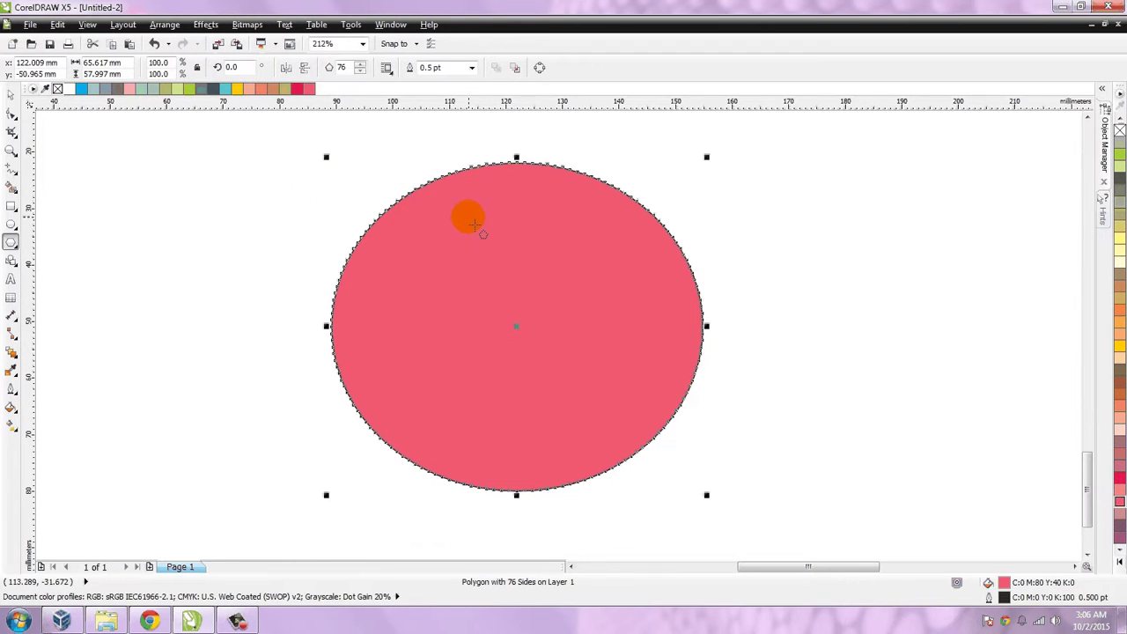
left_click(734, 217)
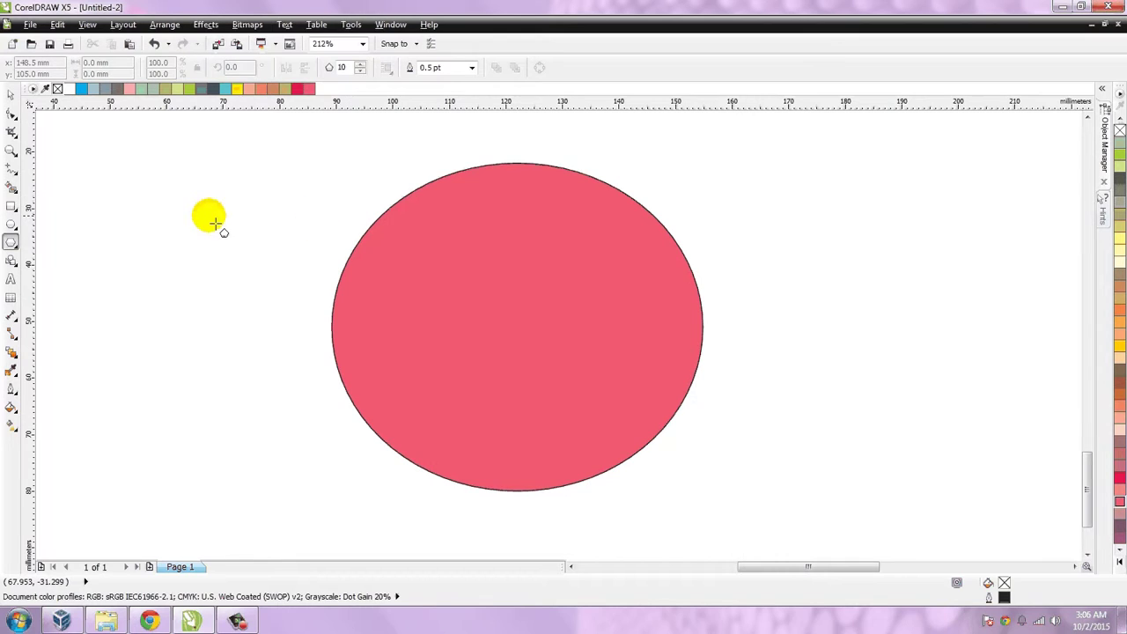
With the Shape tool, drag a polygon node outward into long swirled spokes, undoing earlier trial reshapes.
left_click(11, 114)
left_click(405, 313)
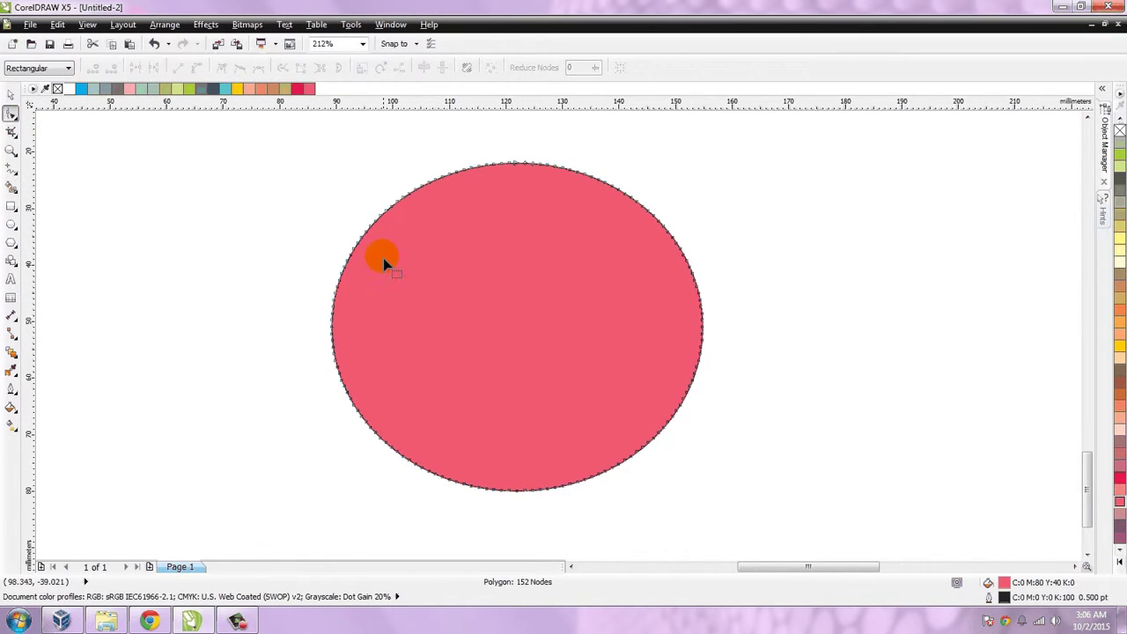
left_click_drag(368, 233, 495, 317)
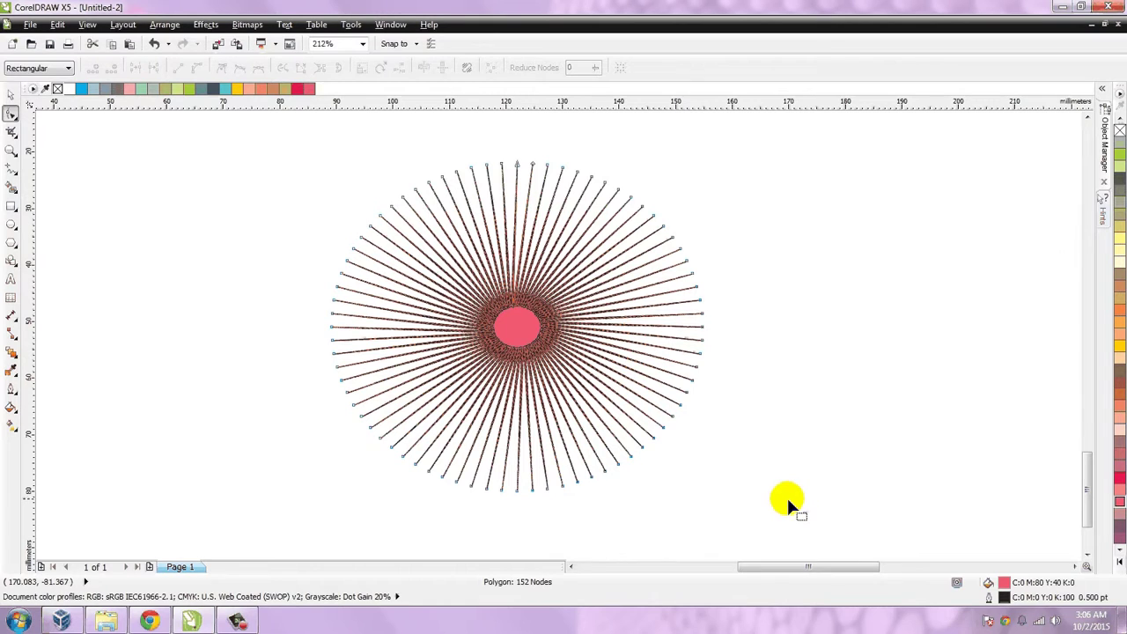
left_click_drag(515, 326, 448, 296)
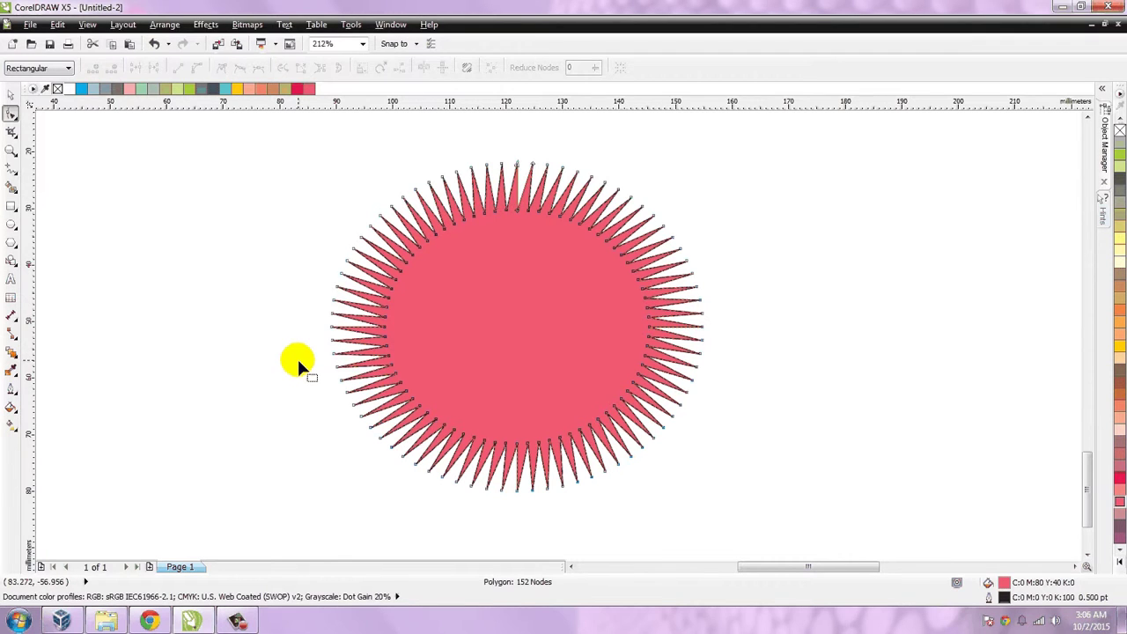
key("ctrl+z")
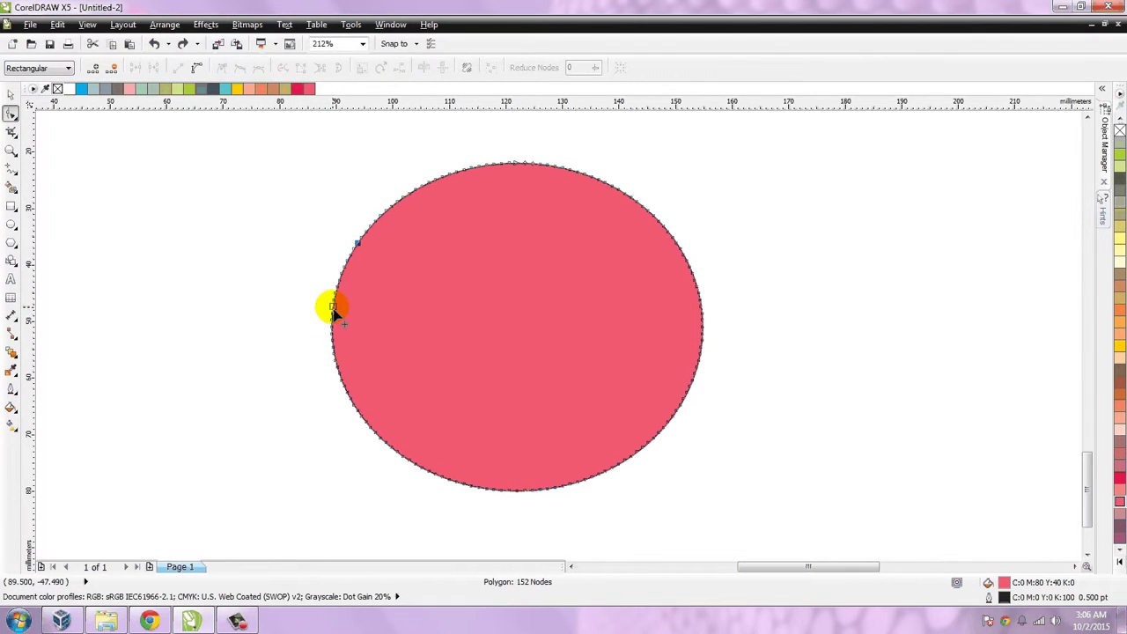
left_click_drag(332, 306, 474, 384)
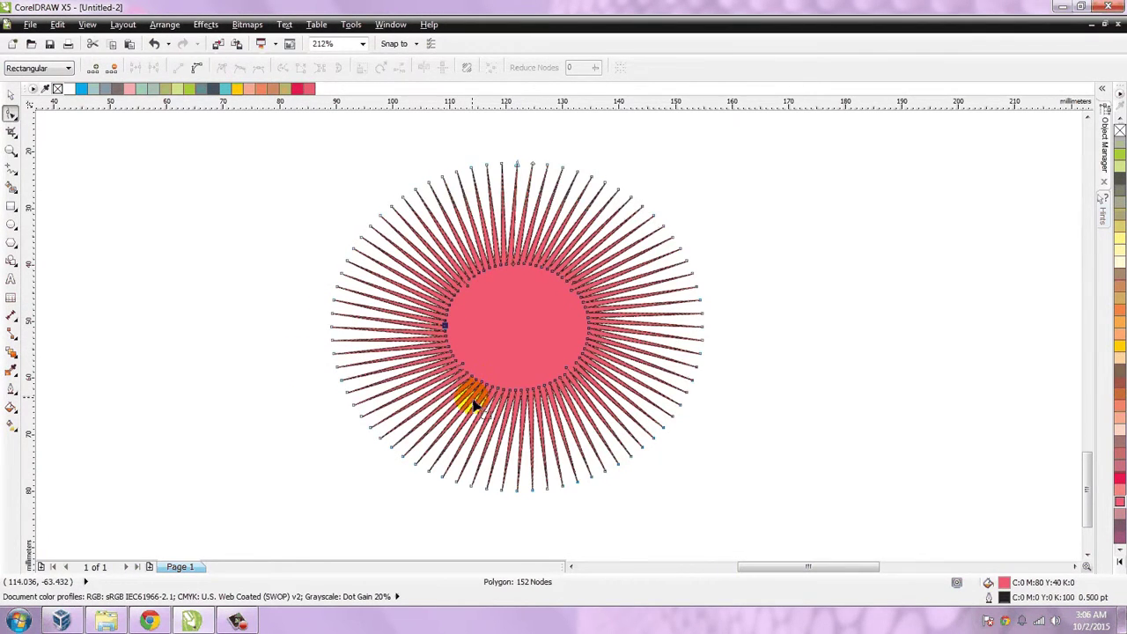
key("ctrl+z")
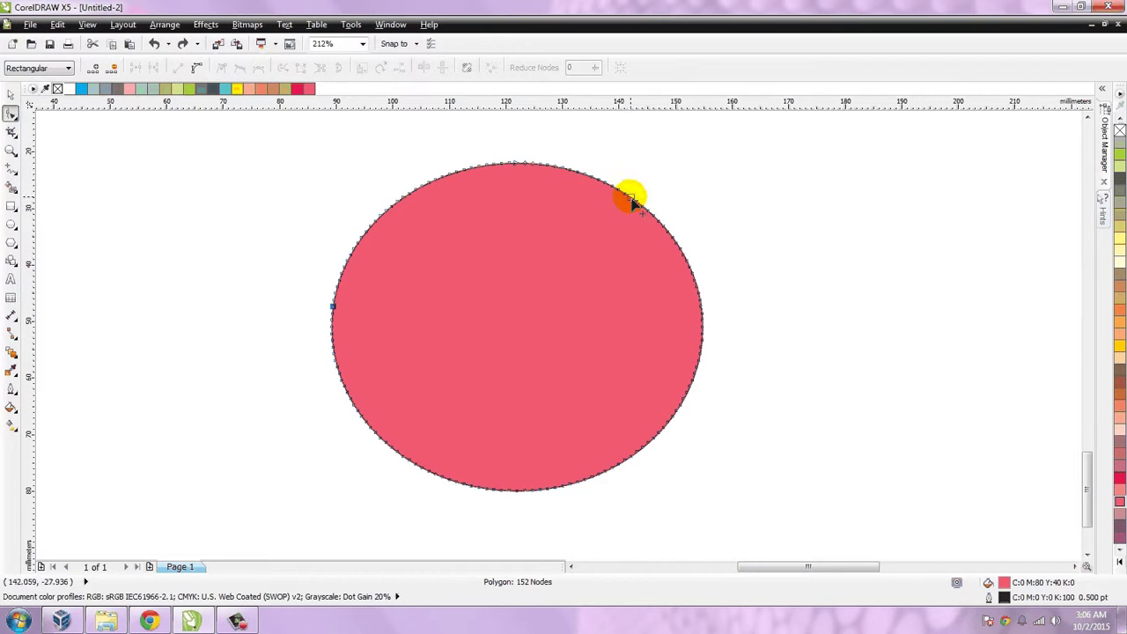
left_click_drag(630, 199, 659, 189)
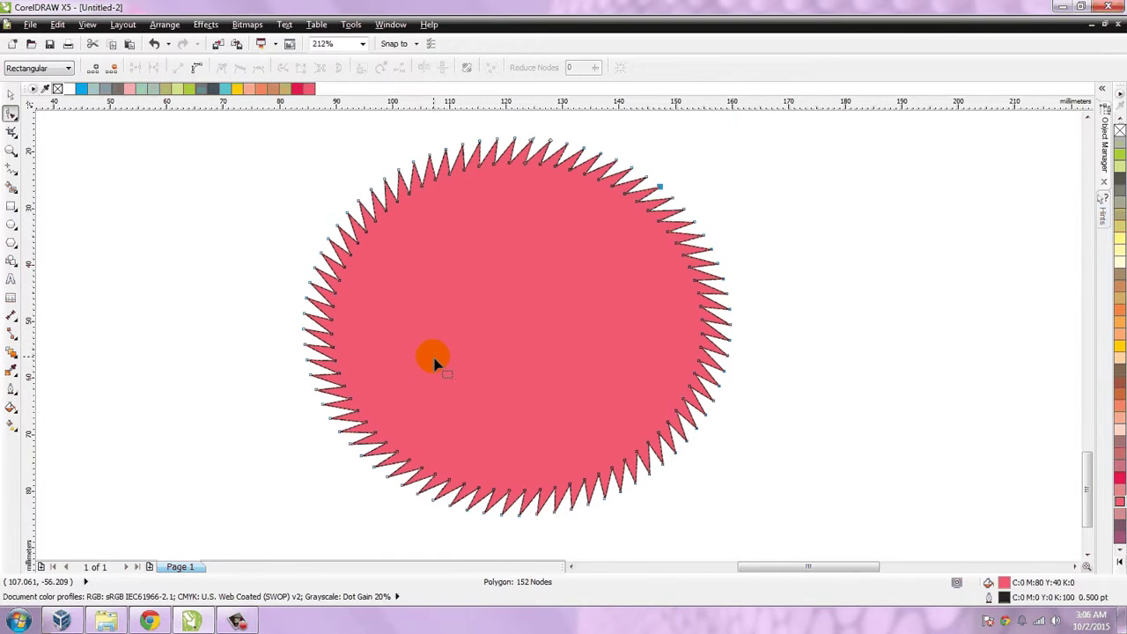
key("ctrl+z")
left_click_drag(654, 218, 757, 381)
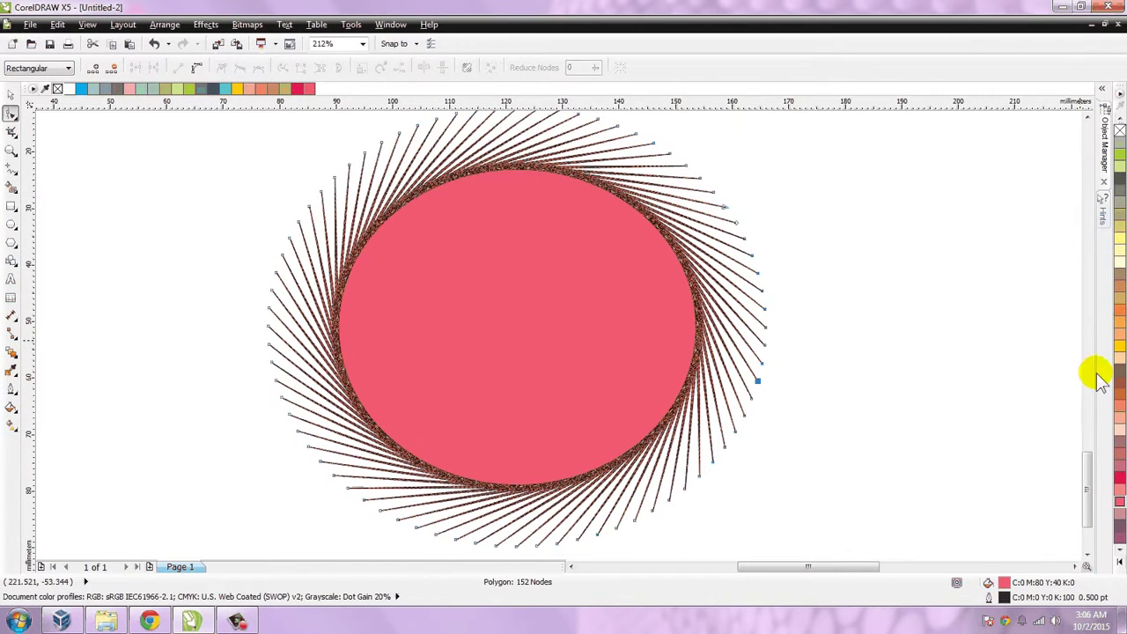
Drag polygon nodes so the spokes bend and cross, undoing an inward pull.
scroll(1089, 465, "down", 2)
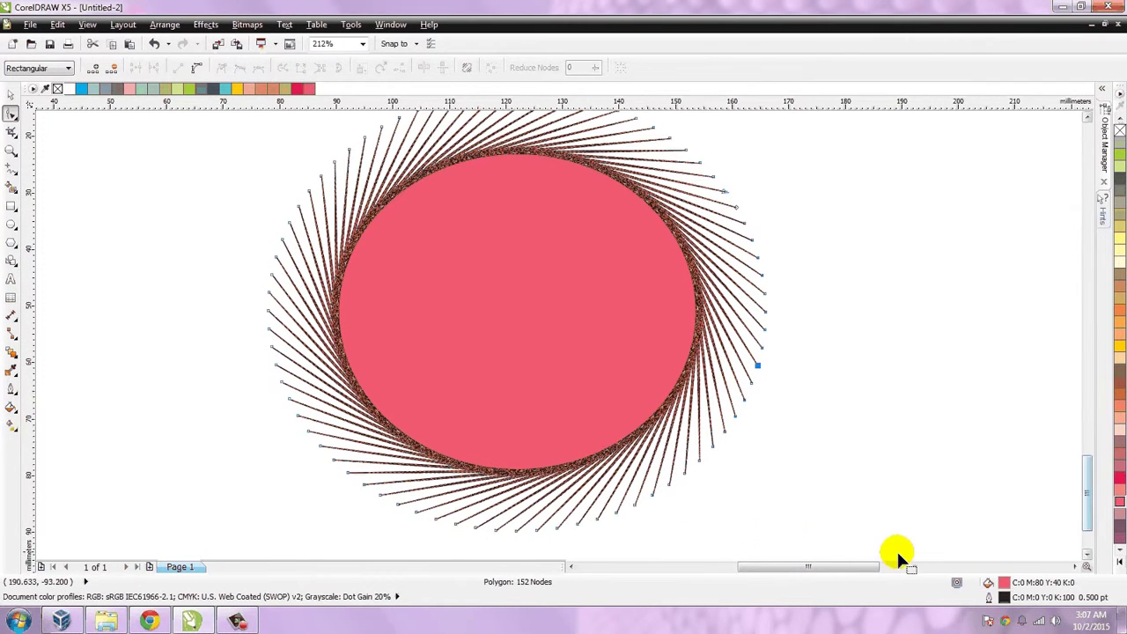
left_click(672, 276)
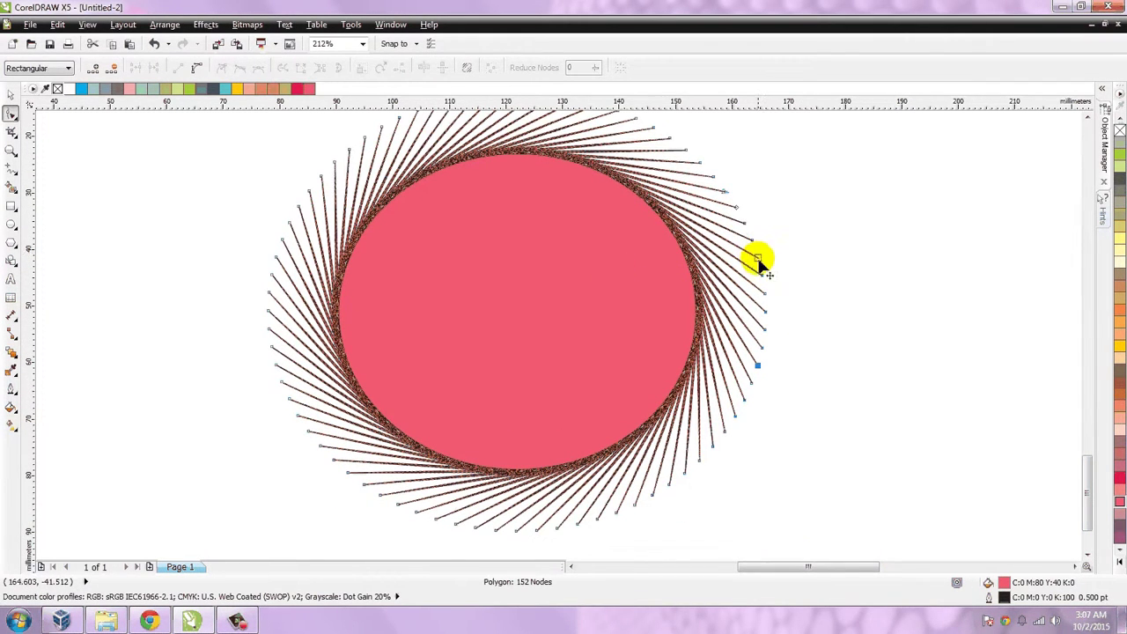
left_click_drag(760, 265, 738, 366)
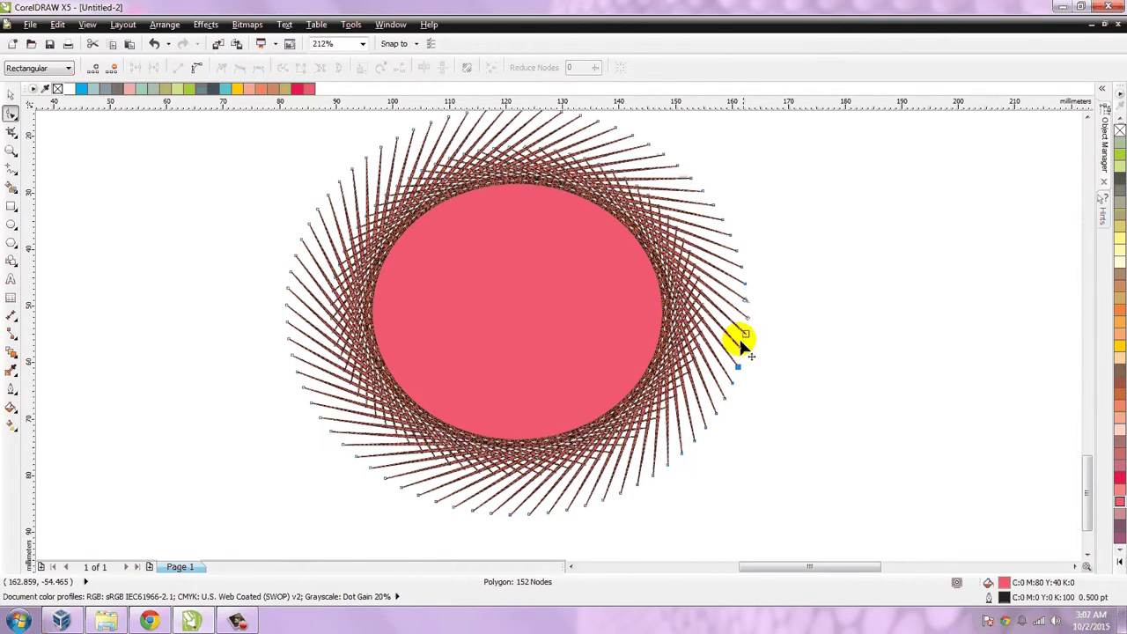
left_click_drag(737, 368, 656, 356)
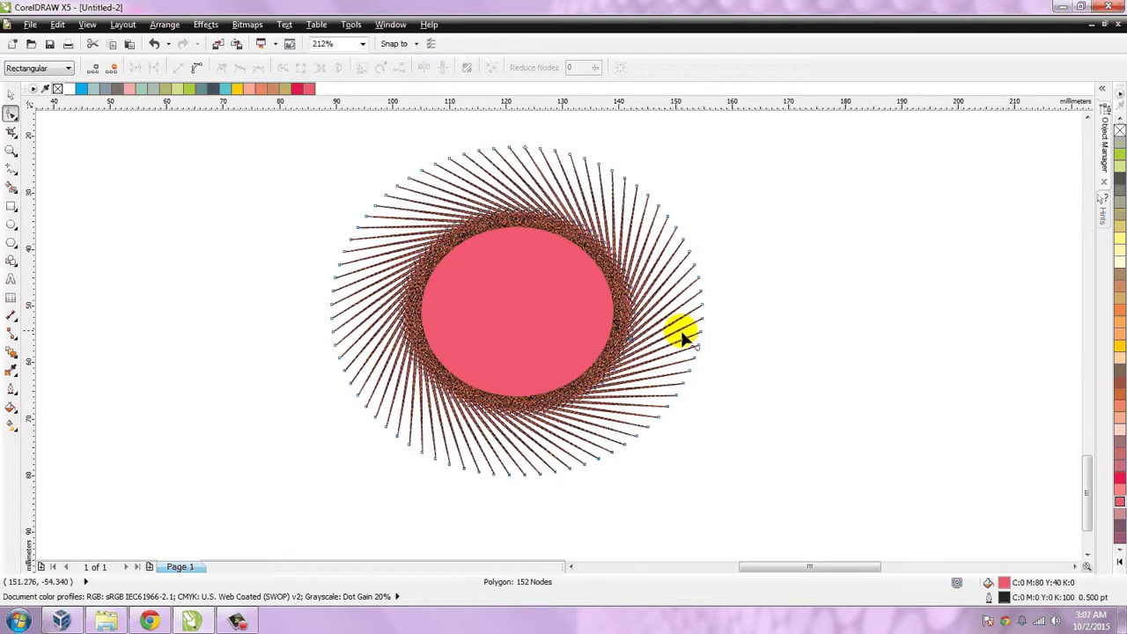
key("ctrl+z")
key("ctrl+z")
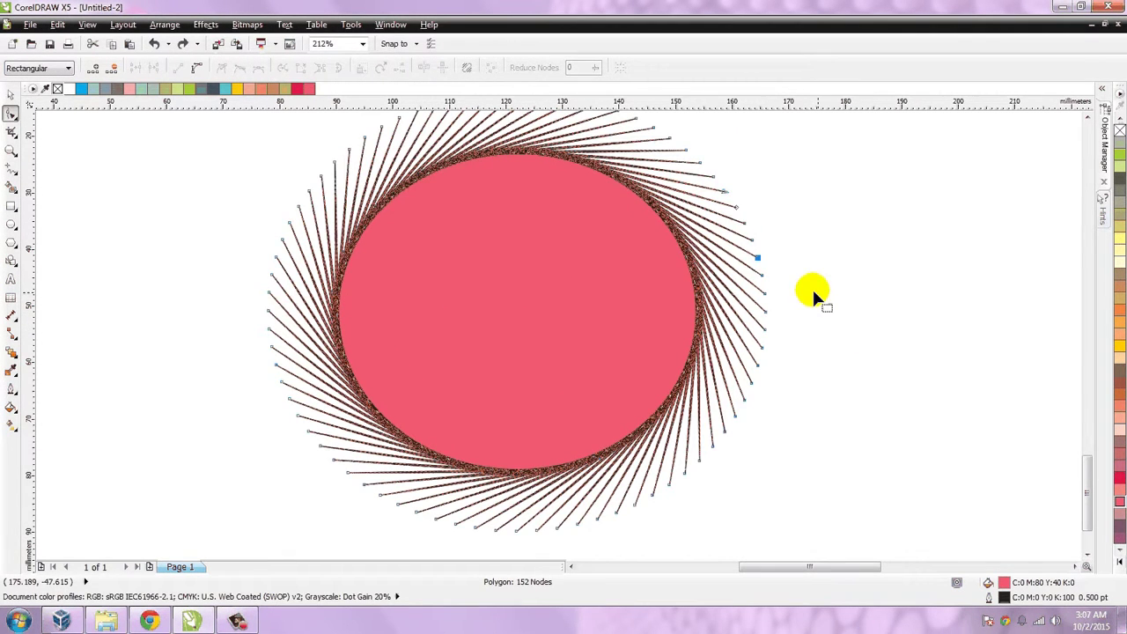
Drag a node far outward to lengthen the spokes into a bigger swirled starburst.
left_click_drag(766, 261, 249, 249)
left_click(466, 319)
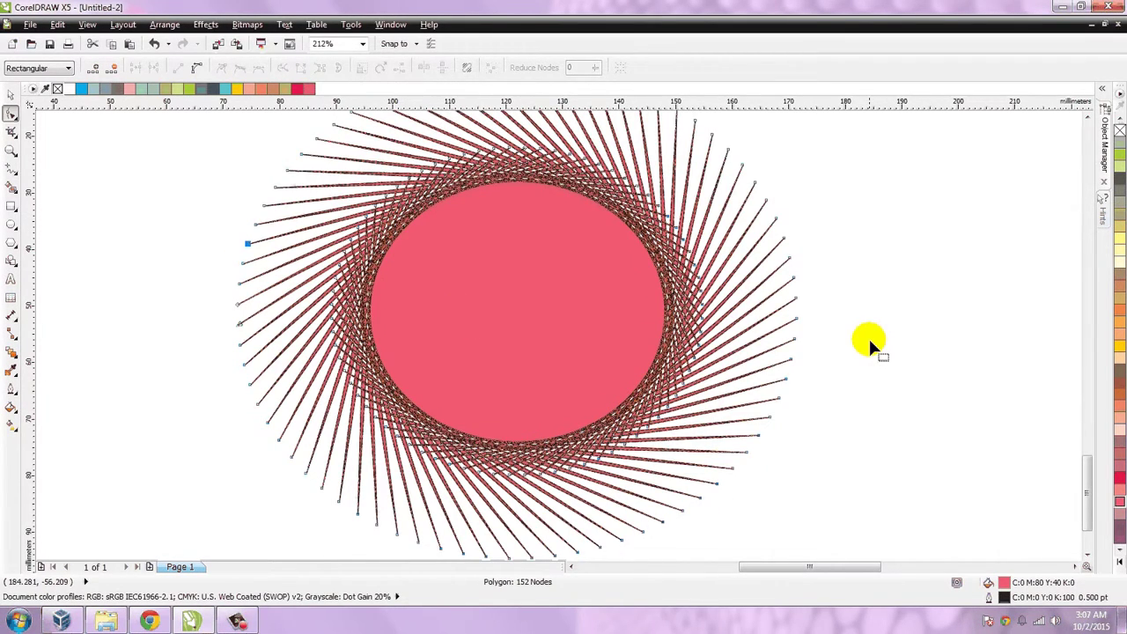
left_click(438, 297)
left_click(370, 290)
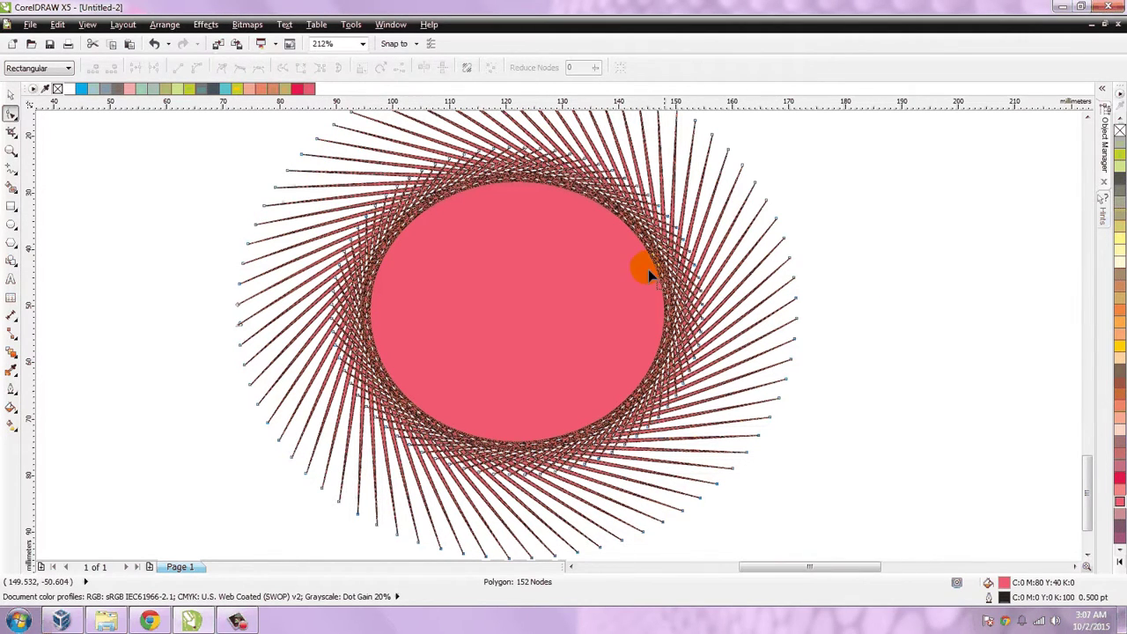
left_click(546, 234)
left_click(490, 311)
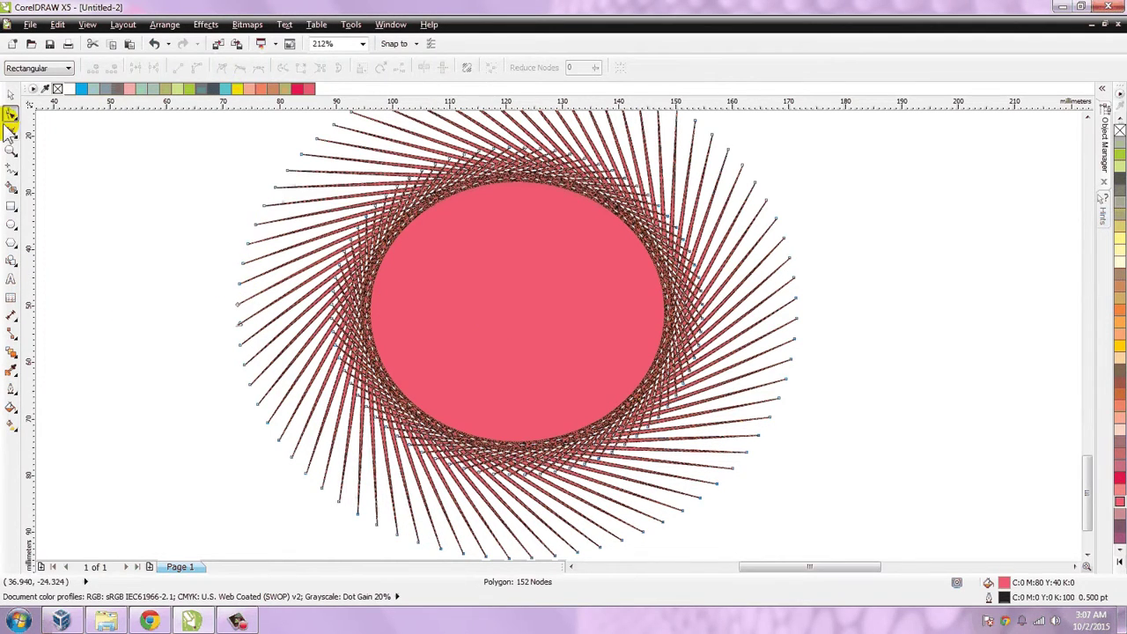
Select the polygon and twist its spikes into looped petals with the Distort tool.
left_click(11, 95)
left_click(617, 336)
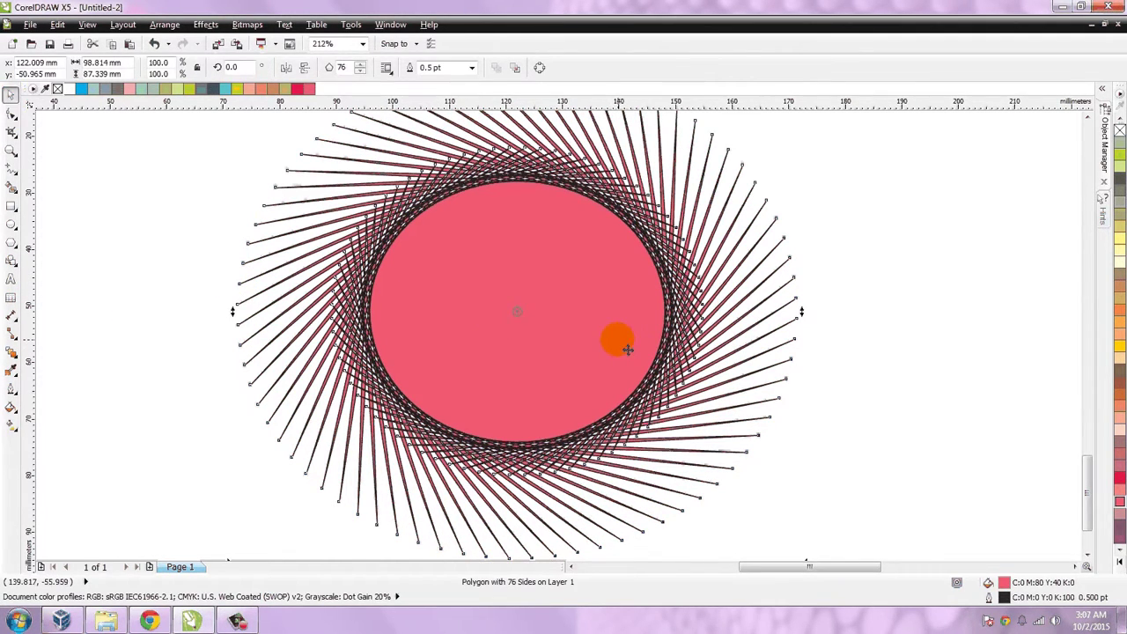
left_click(11, 407)
left_click(13, 419)
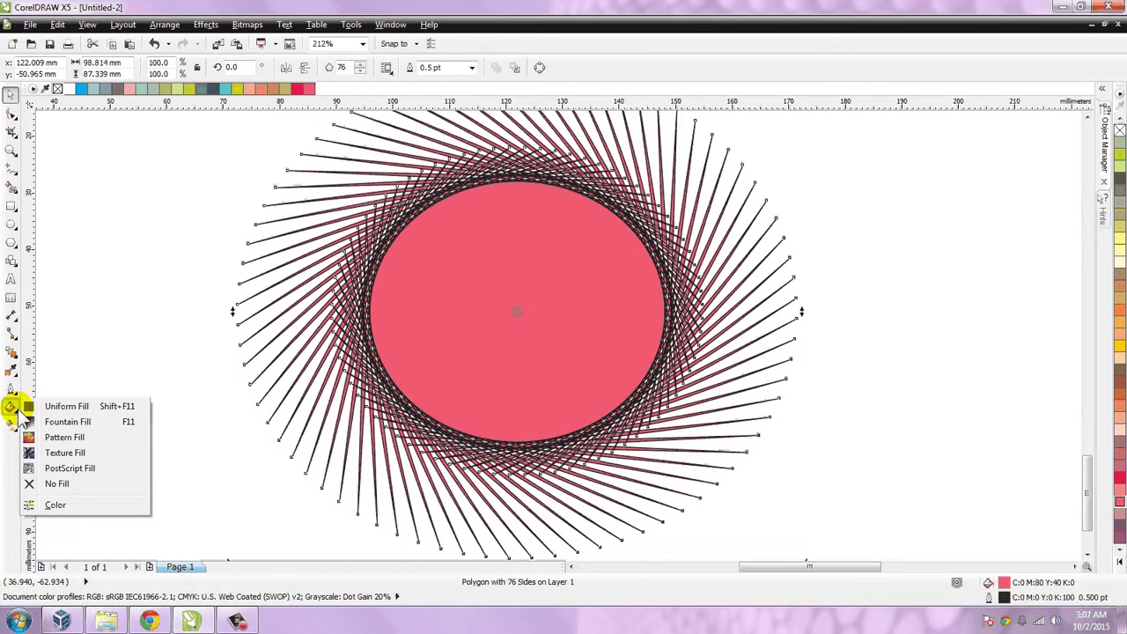
mouse_move(11, 353)
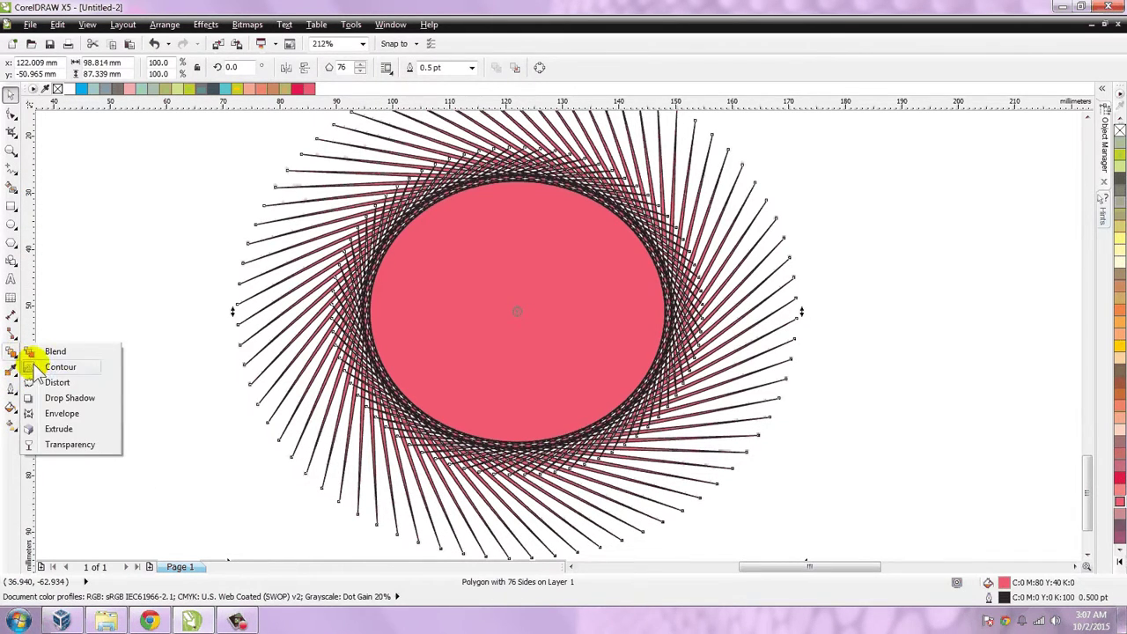
left_click(51, 382)
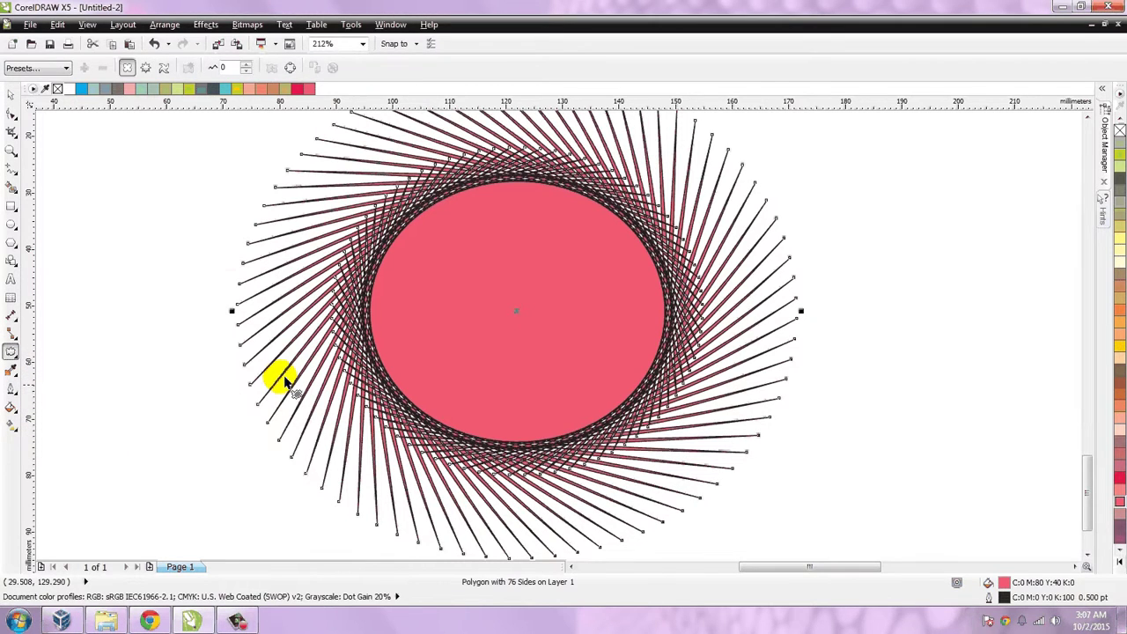
left_click_drag(544, 286, 472, 286)
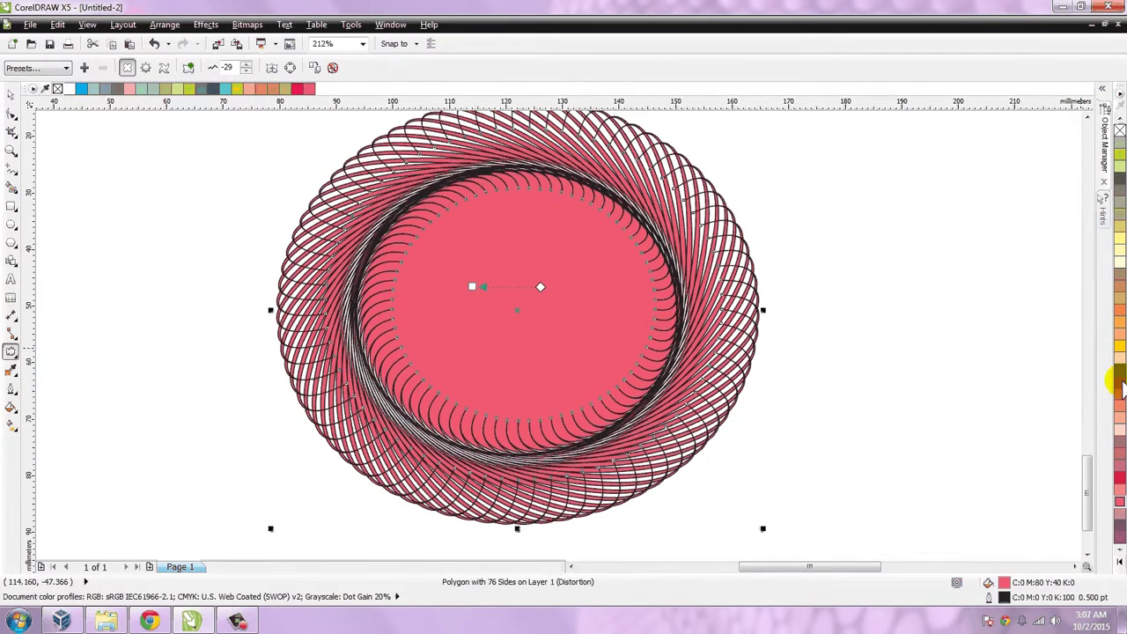
Twist the shape further into a dense rosette, then retwist it with a smaller amount.
left_click_drag(1086, 466, 1090, 466)
left_click_drag(585, 390, 667, 360)
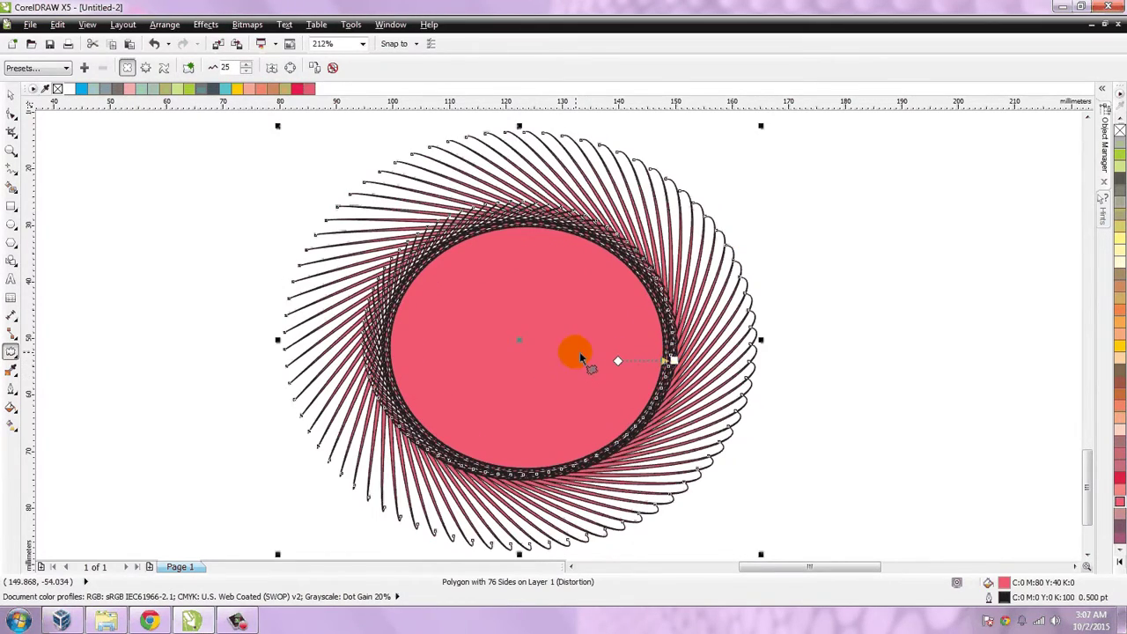
left_click_drag(579, 352, 299, 352)
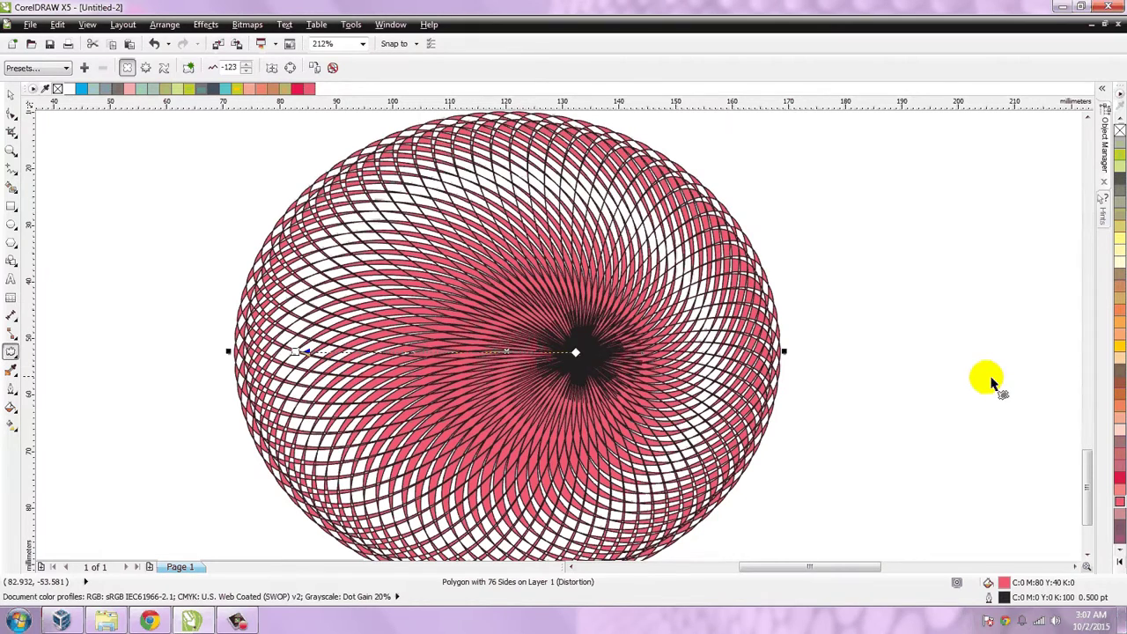
scroll(1089, 464, "down", 1)
scroll(1090, 464, "down", 1)
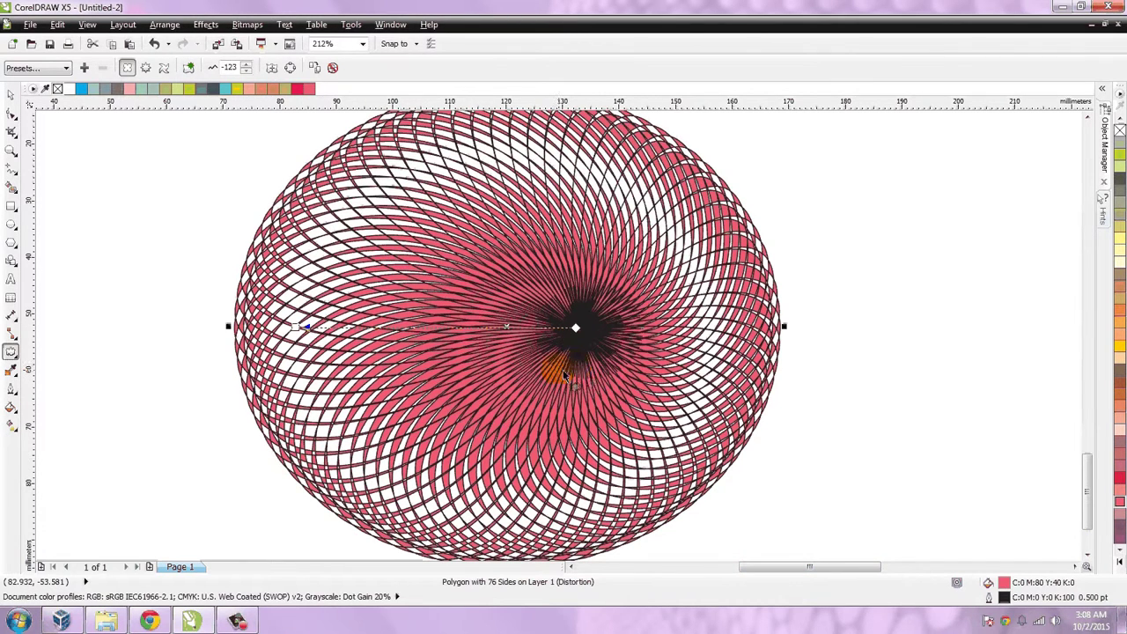
left_click(16, 352)
left_click_drag(662, 325, 614, 310)
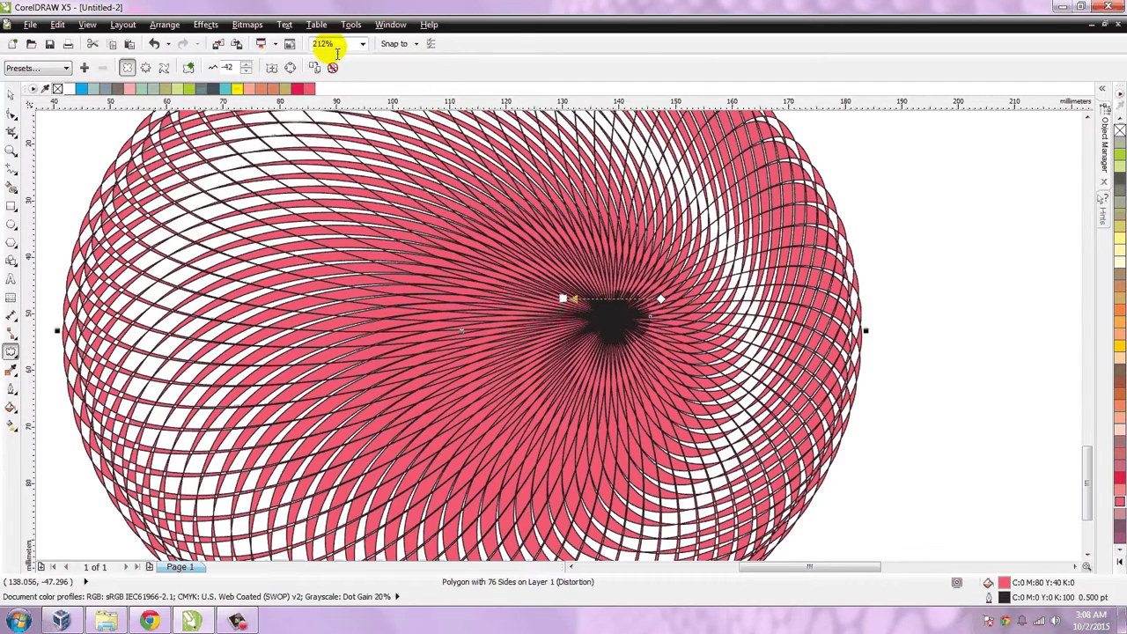
Zoom to 200%, then 150%, then wheel out to 75% to show the whole rosette.
type("200")
key("Return")
left_click(532, 177)
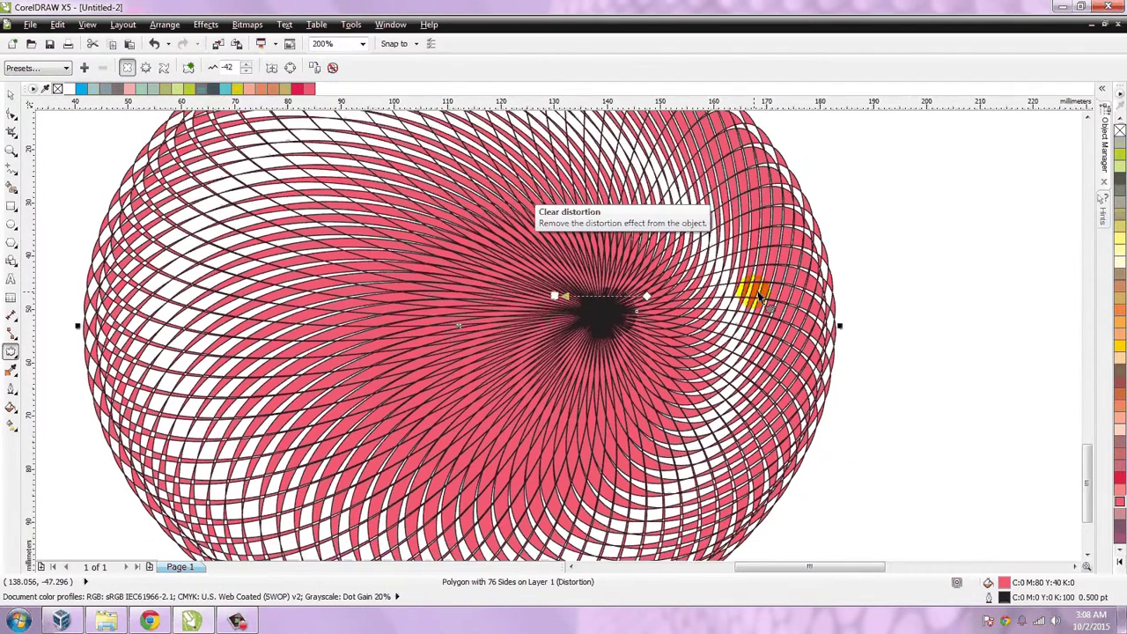
left_click(320, 43)
type("150")
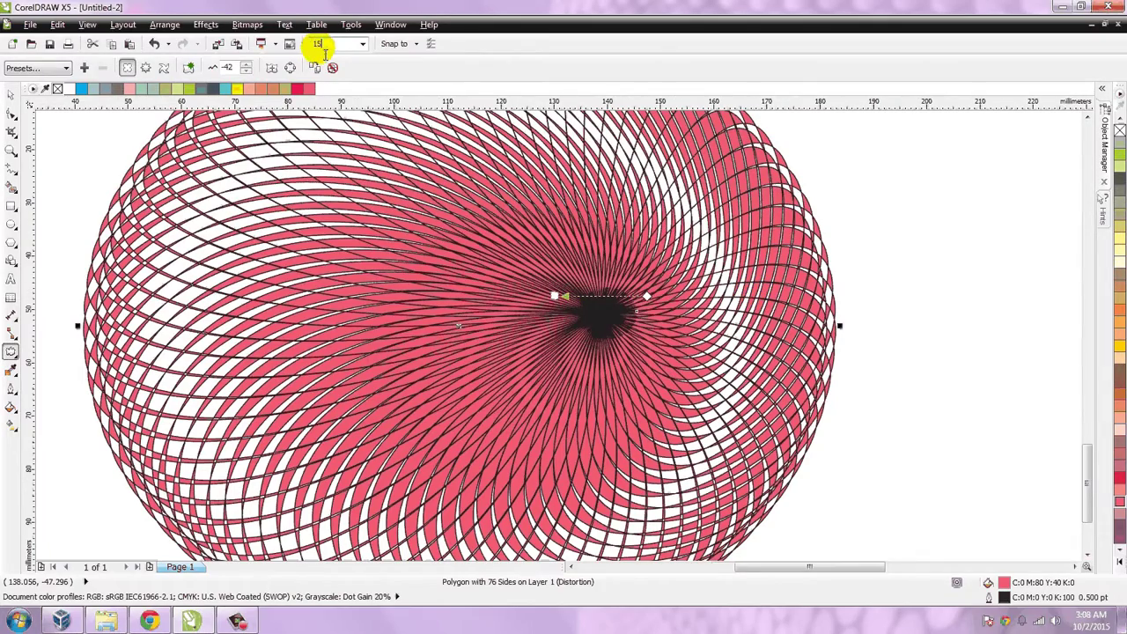
key("Return")
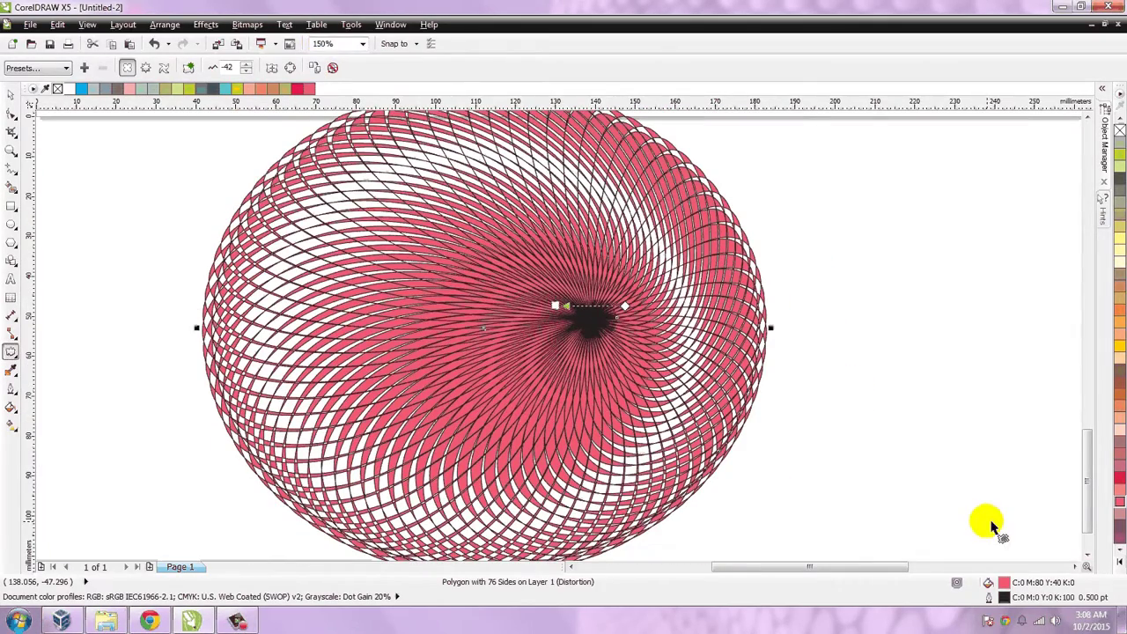
scroll(658, 344, "up", 2)
scroll(670, 350, "down", 4)
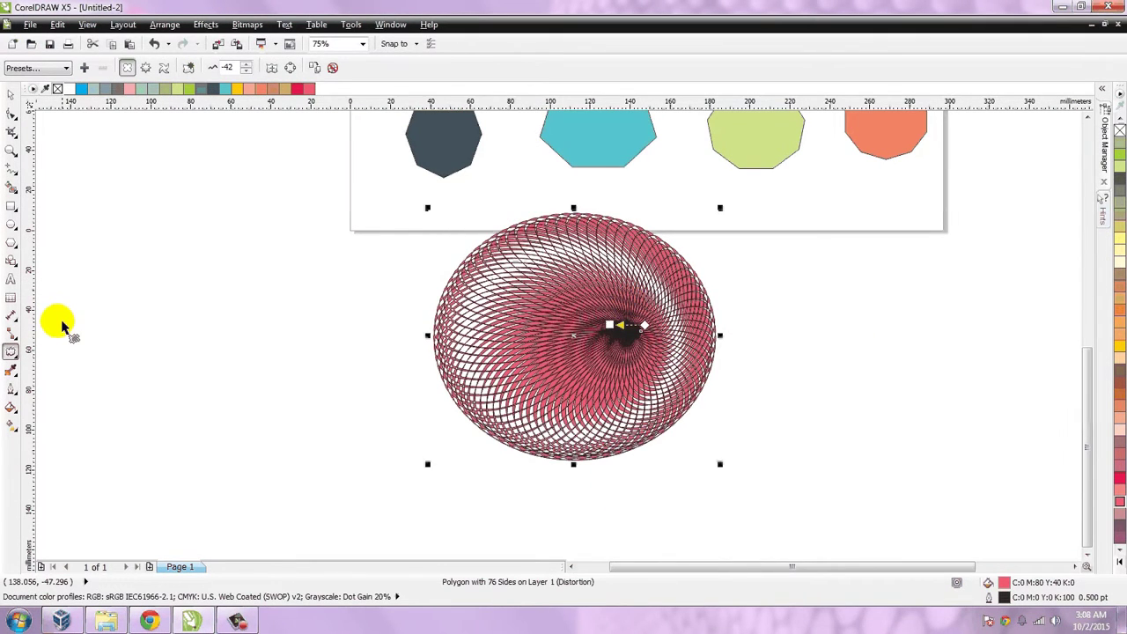
Apply a Contour effect to the rosette, 1 step at 2.0 mm offset.
left_click(11, 351)
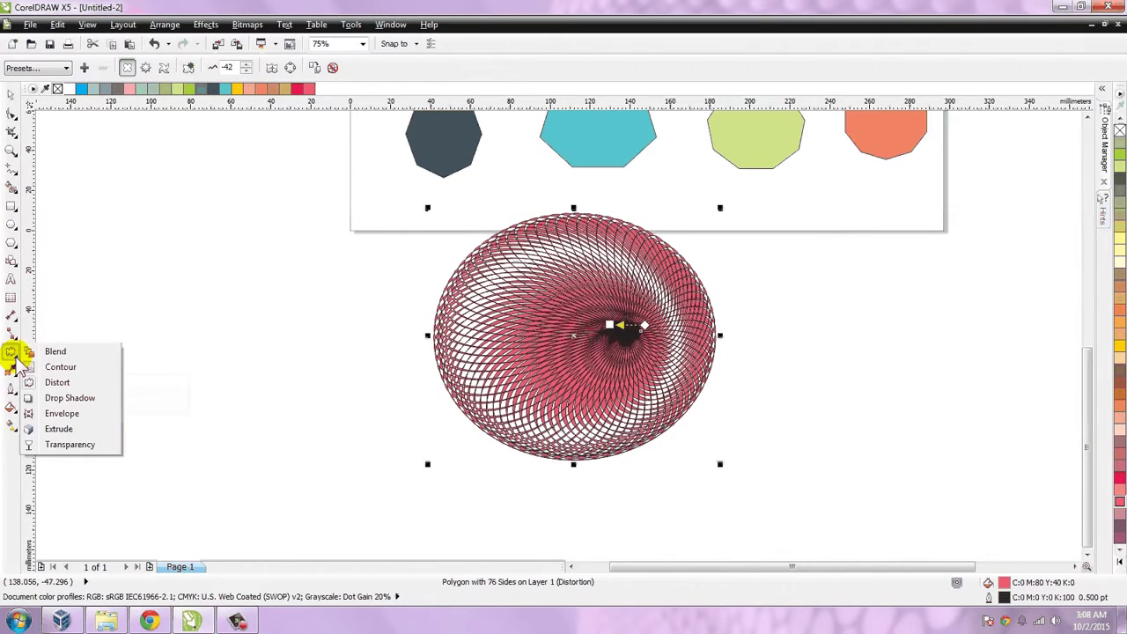
left_click(55, 366)
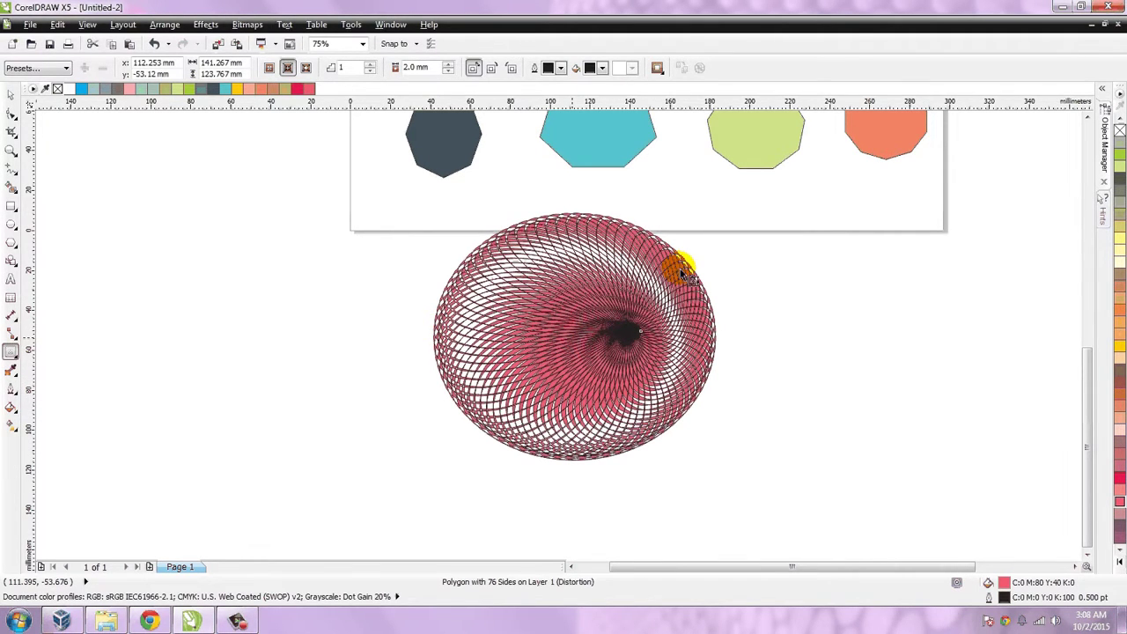
left_click(568, 303)
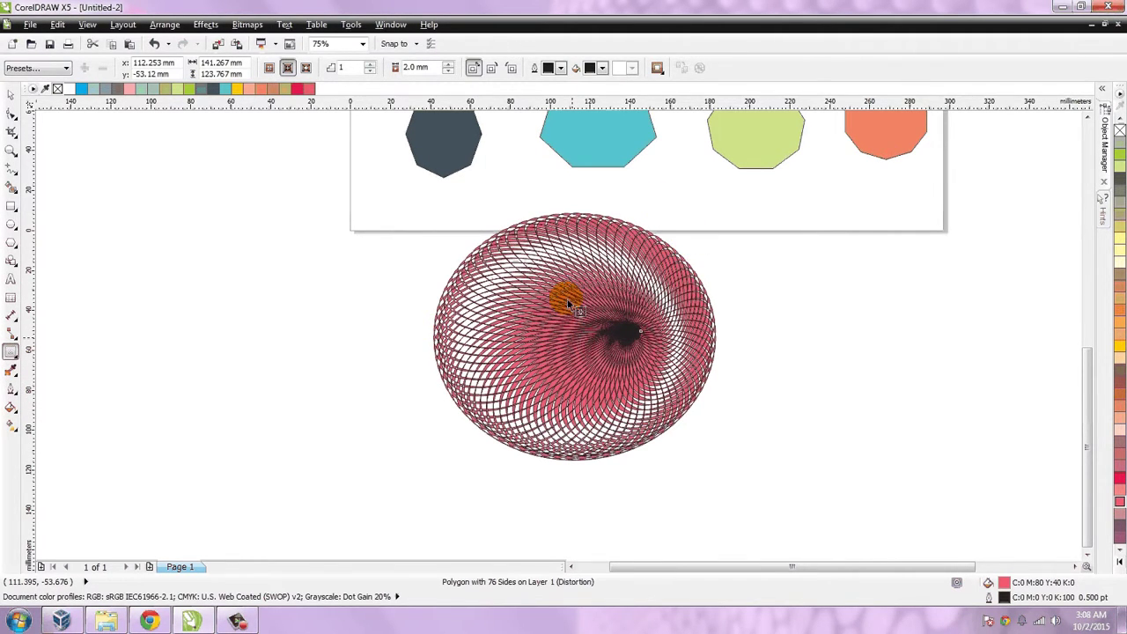
left_click(641, 335)
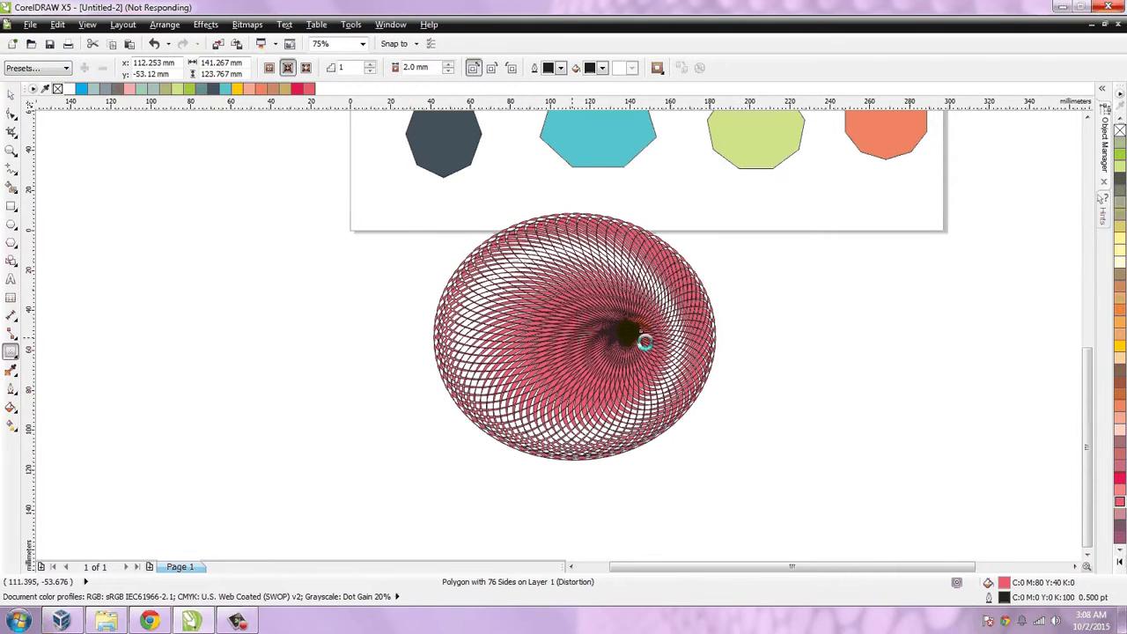